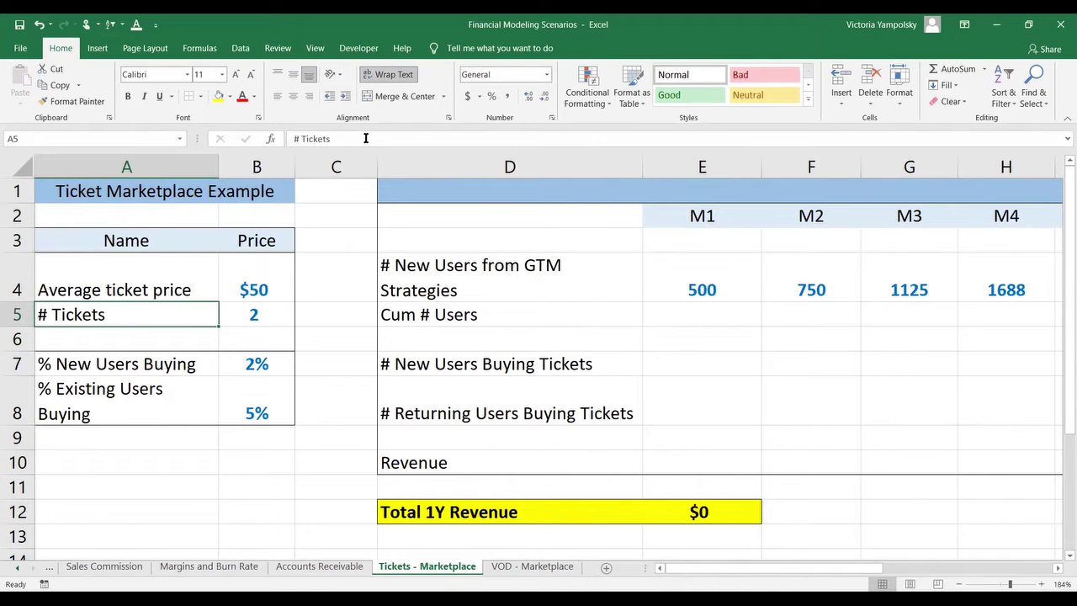
# - Review the assumption inputs: average ticket price, number of tickets and buying percentages
pyautogui.press('Up')
pyautogui.press('Right')
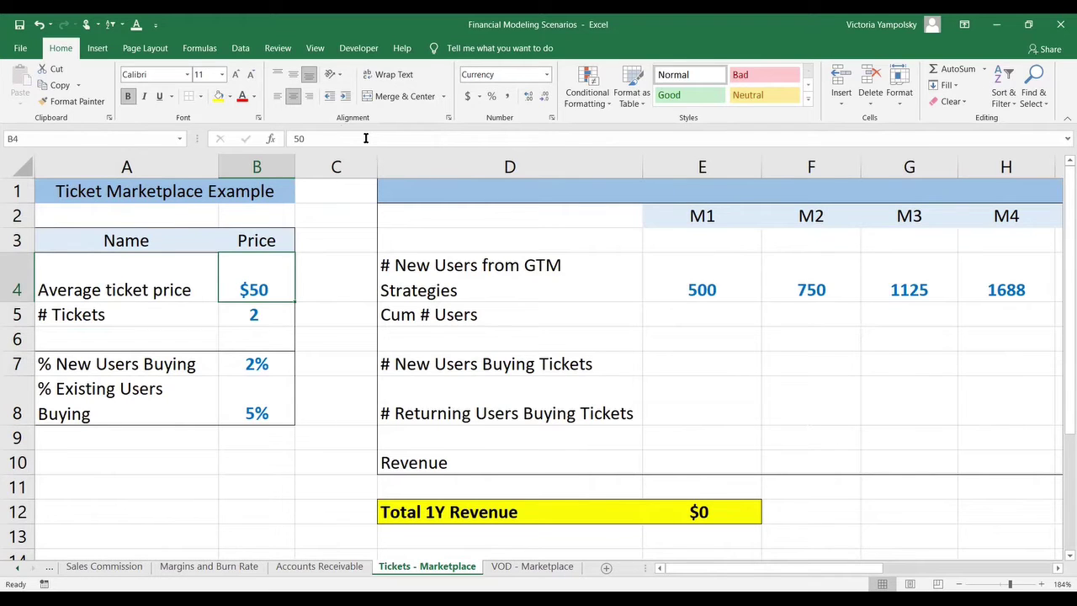
pyautogui.press('Down')
pyautogui.press('Down')
pyautogui.press('Down')
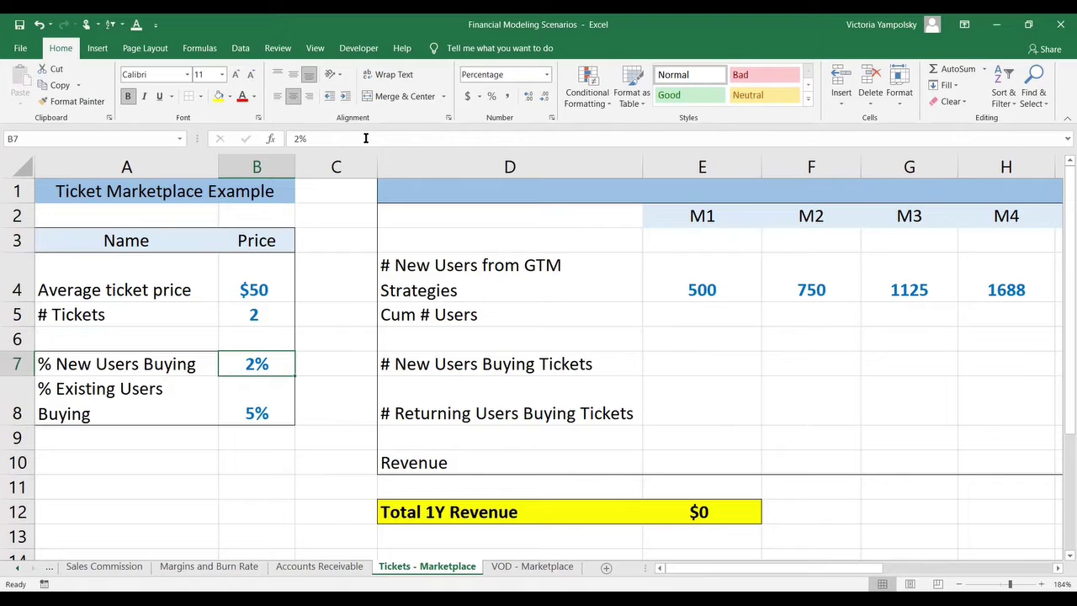
pyautogui.press('Left')
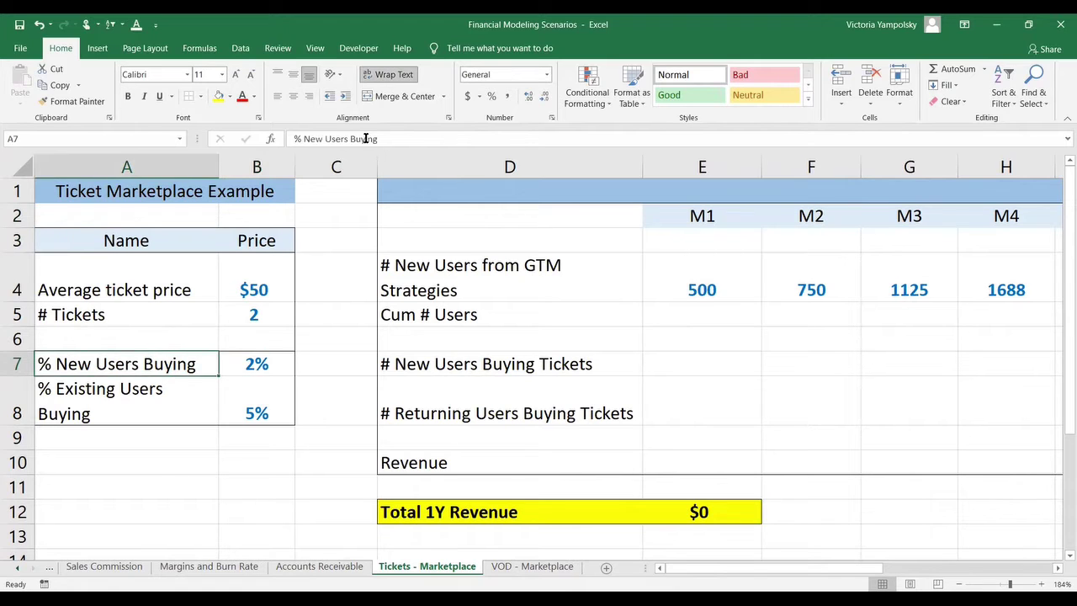
pyautogui.press('Down')
pyautogui.press('Right')
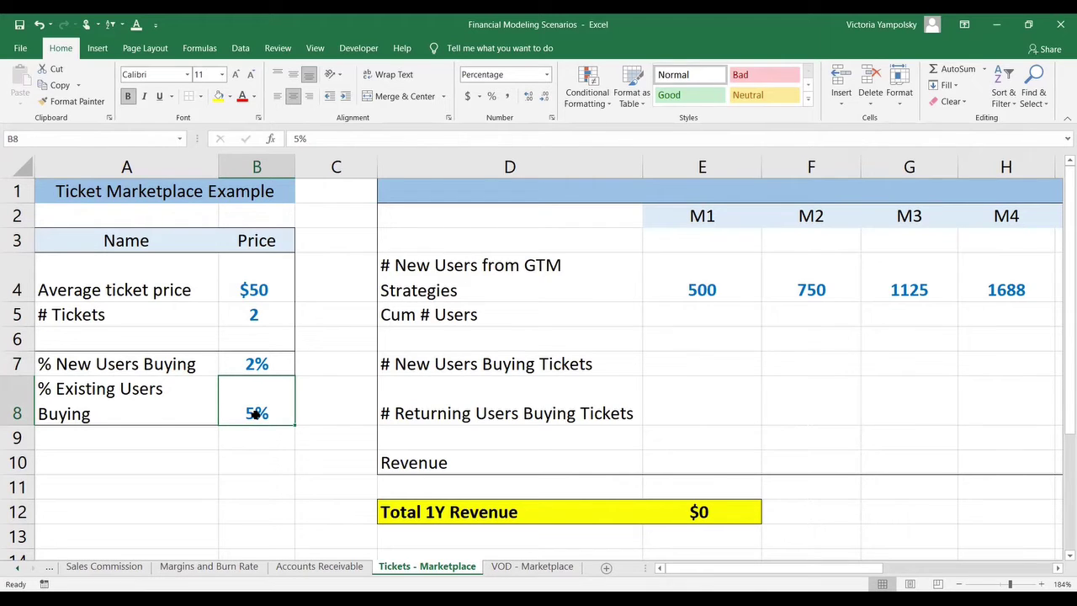
pyautogui.press('Up')
pyautogui.press('Up')
pyautogui.press('Up')
pyautogui.press('Up')
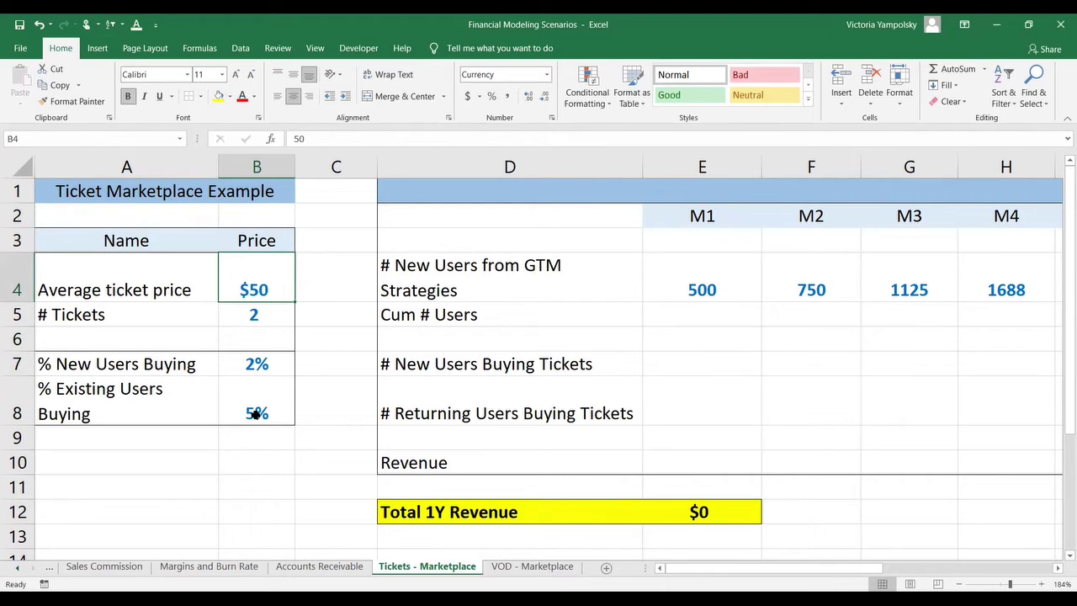
pyautogui.press('Right')
pyautogui.press('Right')
pyautogui.press('Right')
pyautogui.press('Down')
pyautogui.press('Left')
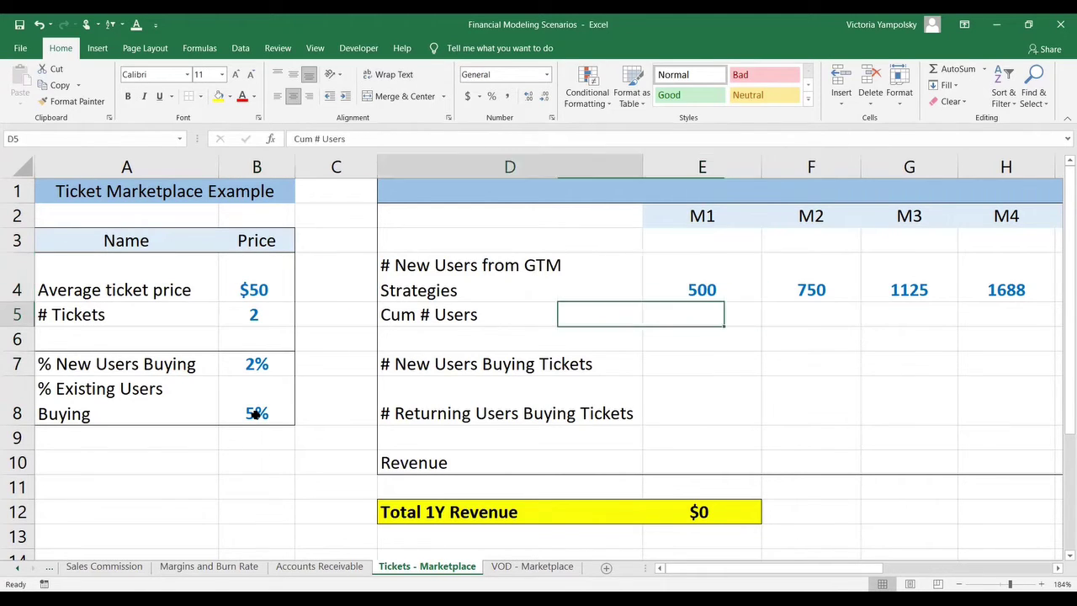
pyautogui.press('Left')
pyautogui.press('Left')
pyautogui.press('Left')
pyautogui.press('Right')
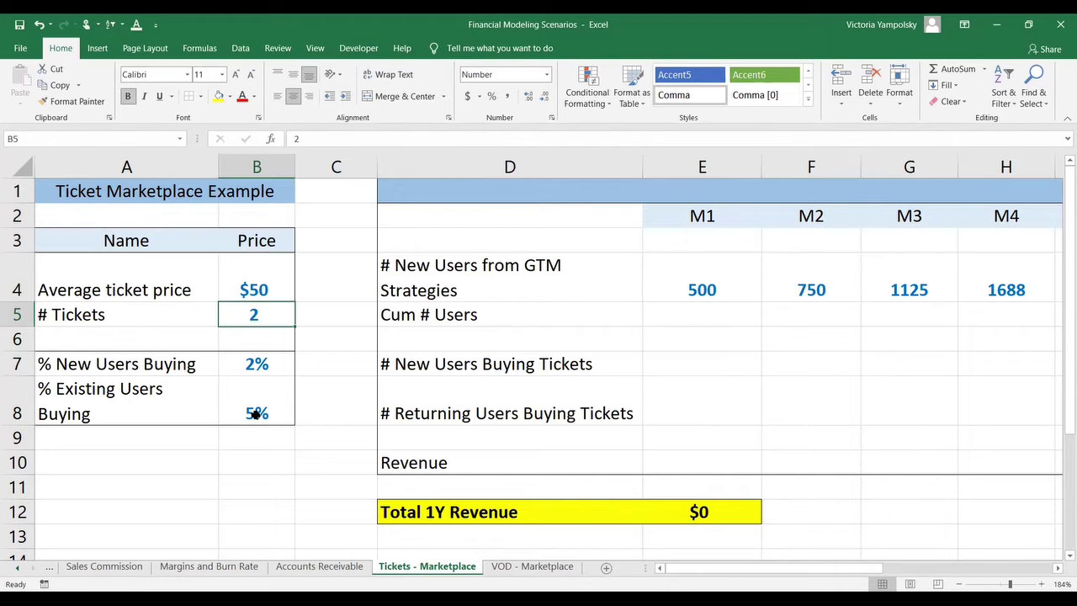
# - Trace the New Users from GTM row across the year's months
pyautogui.press('Right')
pyautogui.press('Right')
pyautogui.press('Right')
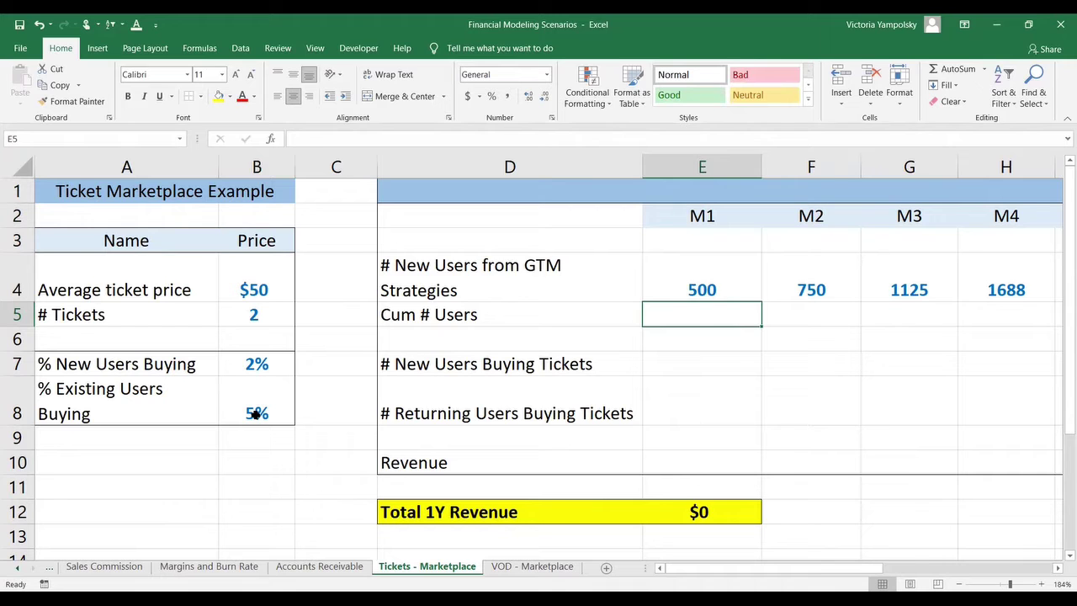
pyautogui.press('Up')
pyautogui.press('Left')
pyautogui.press('Right')
pyautogui.press('Right')
pyautogui.press('Right')
pyautogui.press('Right')
pyautogui.press('Right')
pyautogui.press('Right')
pyautogui.press('Right')
pyautogui.press('Right')
pyautogui.press('Right')
pyautogui.press('Right')
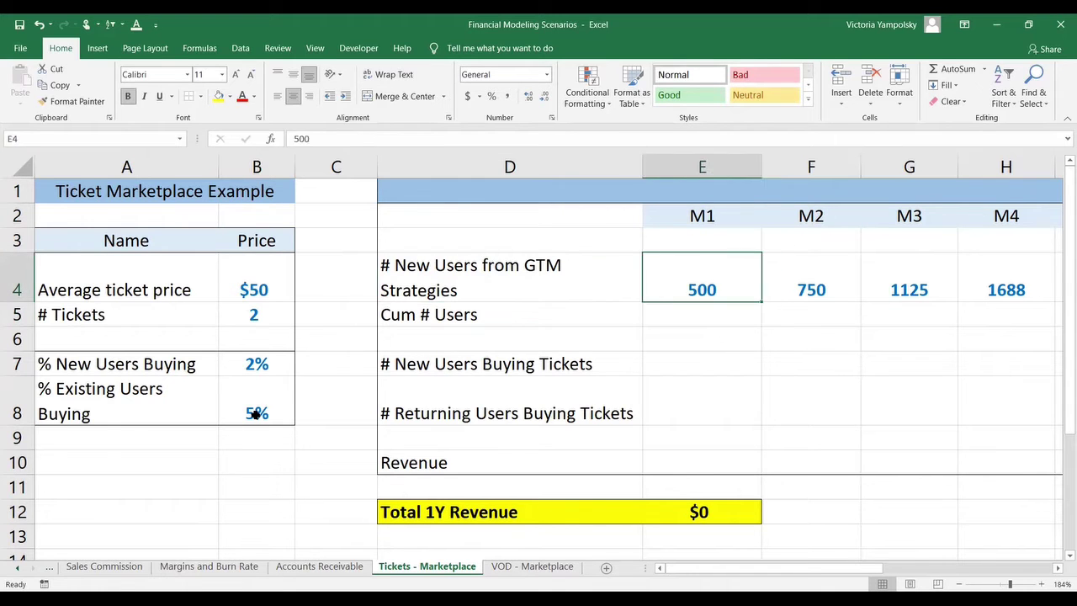
pyautogui.press('Right')
pyautogui.press('Right')
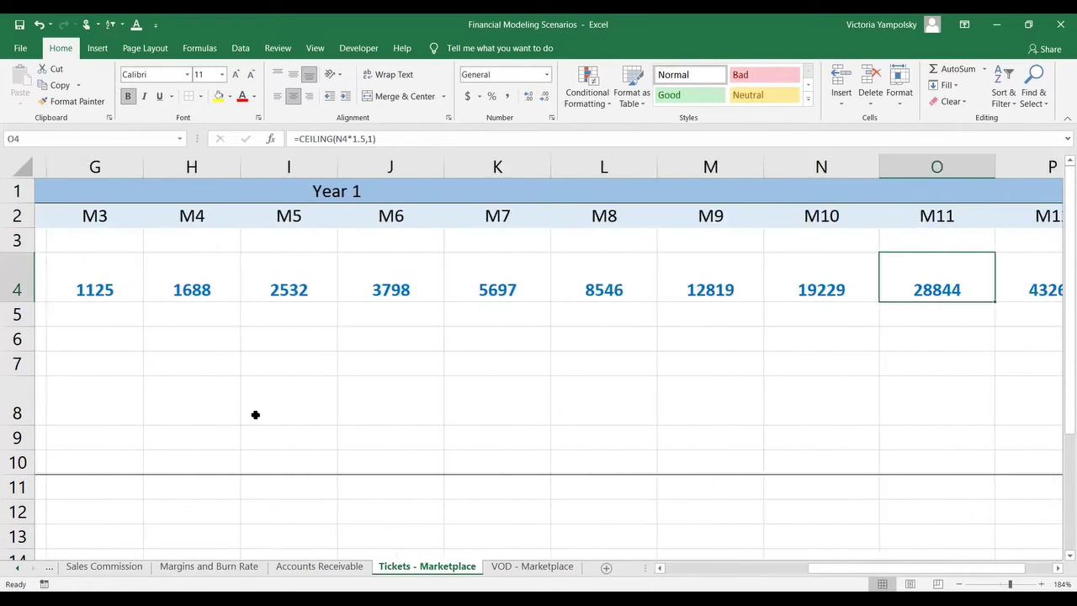
pyautogui.press('Left')
pyautogui.press('Left')
pyautogui.press('Left')
pyautogui.press('Left')
pyautogui.press('Left')
pyautogui.press('Left')
pyautogui.press('Left')
pyautogui.press('Left')
pyautogui.press('Left')
pyautogui.press('Left')
pyautogui.press('Left')
pyautogui.press('Left')
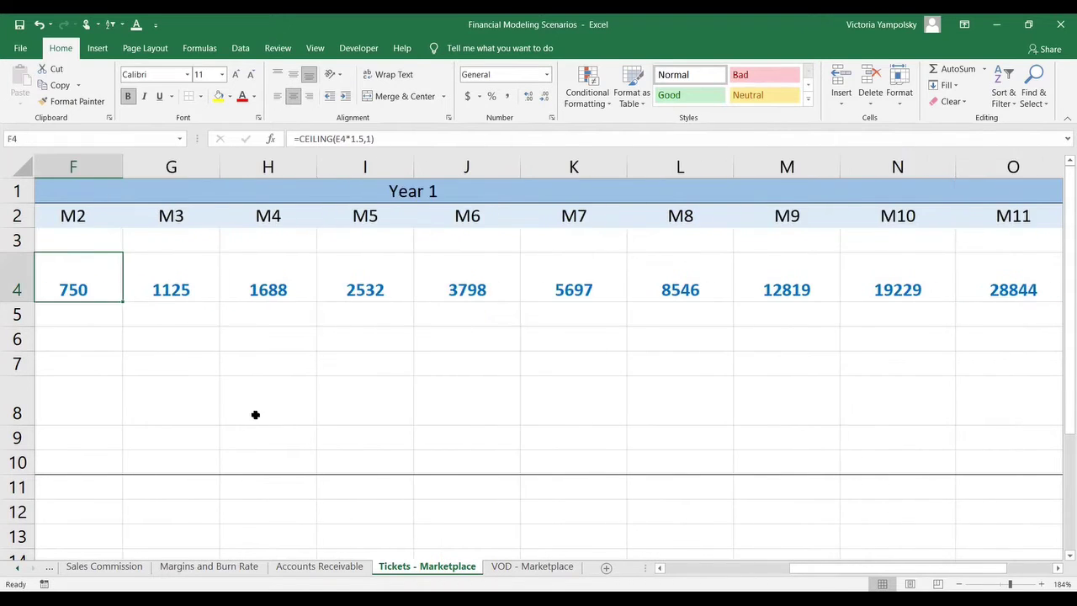
pyautogui.press('Right')
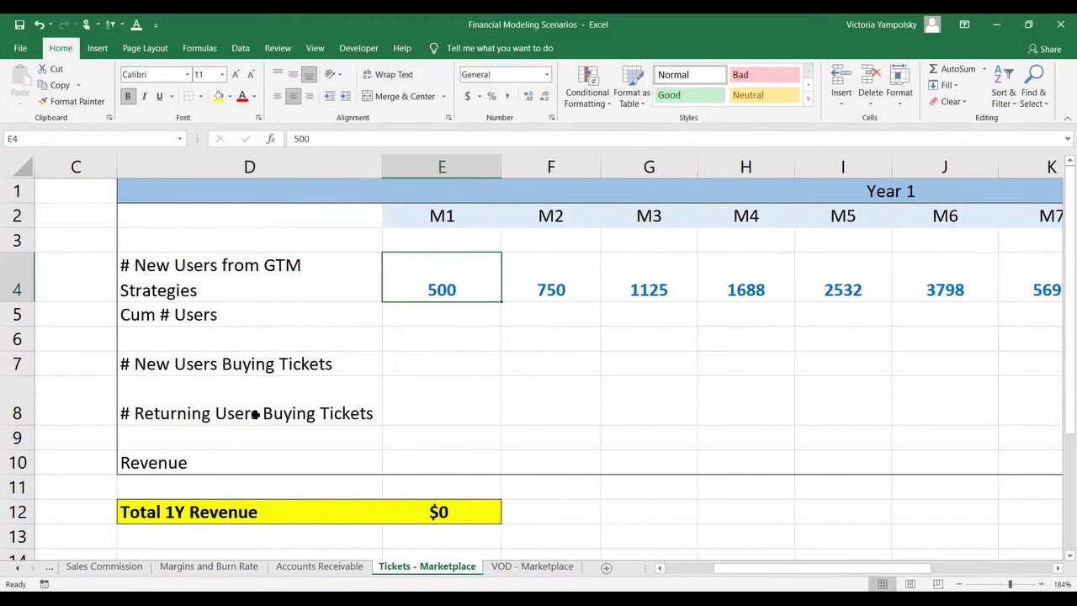
pyautogui.press('Left')
pyautogui.press('Left')
pyautogui.press('Left')
pyautogui.press('Left')
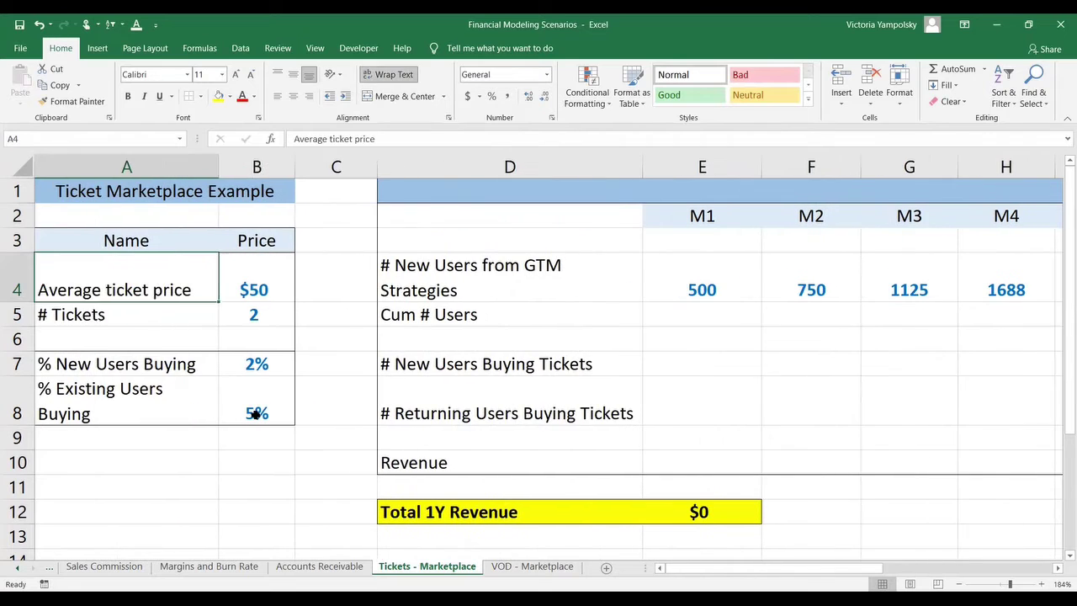
pyautogui.press('Down')
pyautogui.press('Right')
pyautogui.press('Right')
pyautogui.press('Right')
pyautogui.press('Right')
# - Set M1 Cum # Users in E5 to =E4, giving 500
pyautogui.write('=')
pyautogui.press('Up')
pyautogui.press('Return')
pyautogui.press('Up')
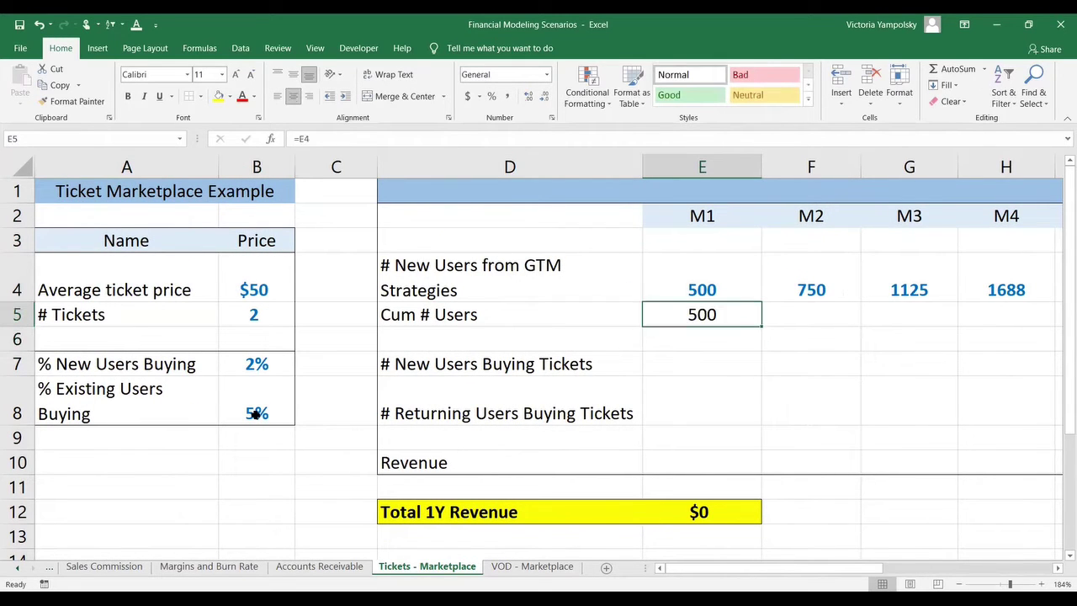
pyautogui.press('Right')
# - Set M2 Cum # Users in F5 to =E5+F4, giving 1250
pyautogui.write('=')
pyautogui.press('Left')
pyautogui.write('+')
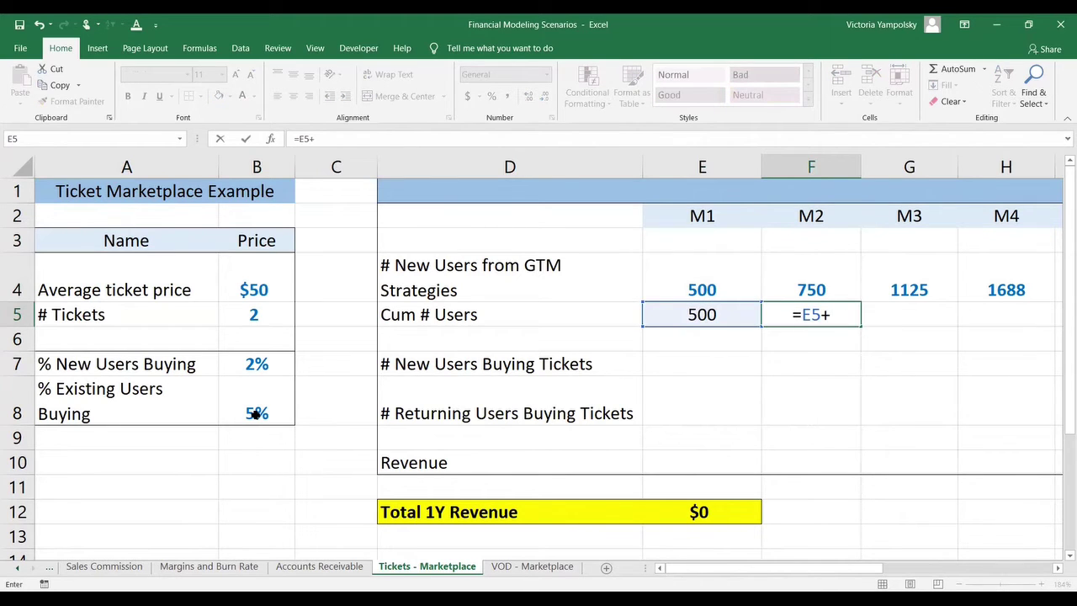
pyautogui.press('Up')
pyautogui.press('Return')
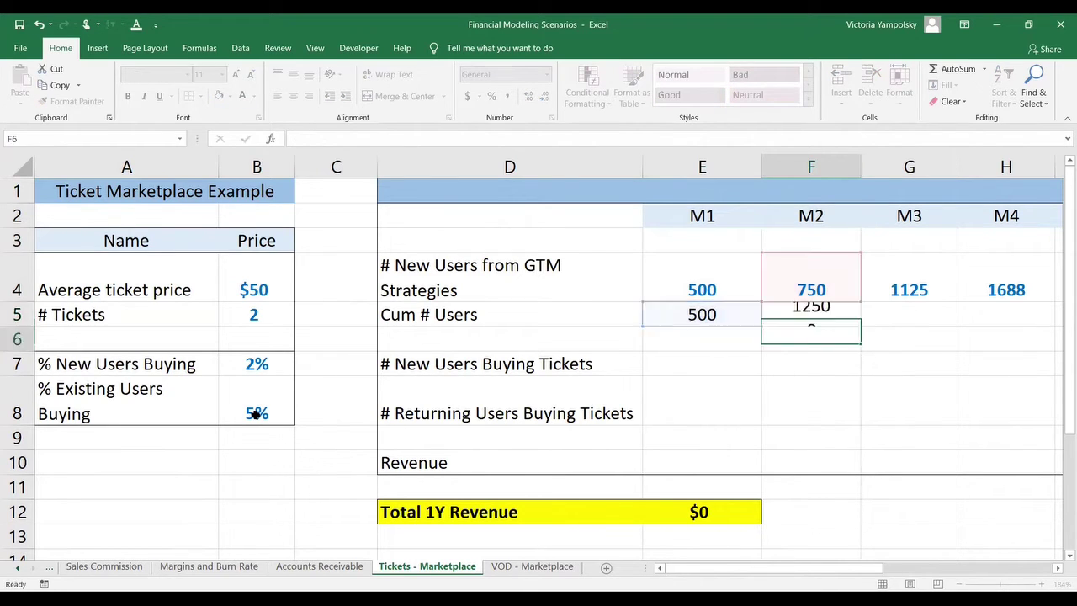
pyautogui.press('Up')
# - Copy the F5 running-total formula across G5:N5 for the remaining months
pyautogui.hotkey('ctrl', 'c')
pyautogui.hotkey('shift', 'Right')
pyautogui.hotkey('shift', 'Right')
pyautogui.hotkey('shift', 'Right')
pyautogui.hotkey('shift', 'Right')
pyautogui.hotkey('shift', 'Right')
pyautogui.hotkey('shift', 'Right')
pyautogui.hotkey('shift', 'Right')
pyautogui.hotkey('shift', 'Right')
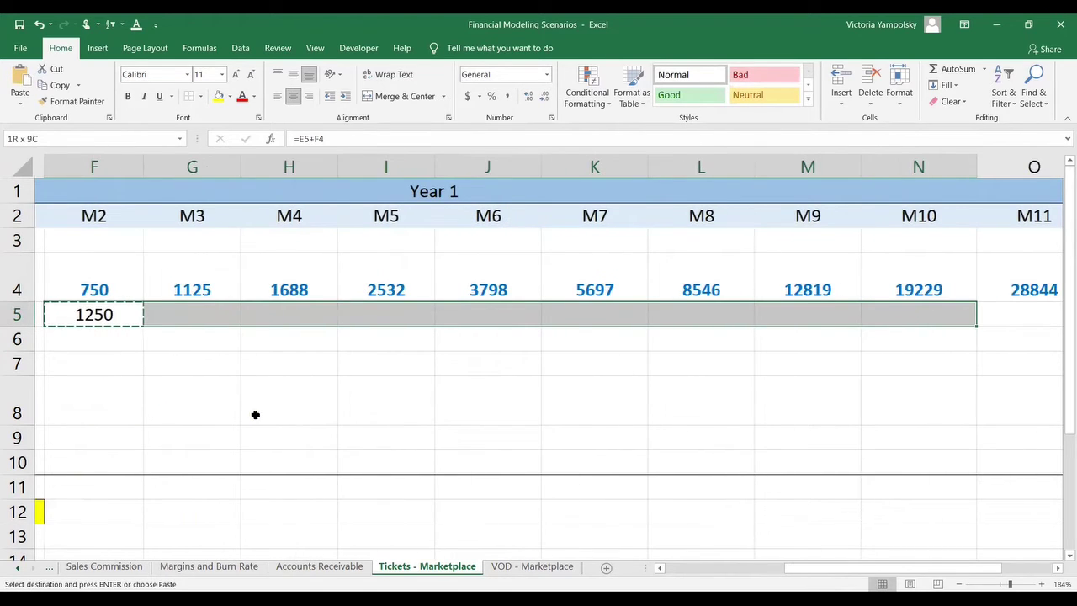
pyautogui.hotkey('ctrl', 'v')
pyautogui.press('Left')
pyautogui.press('Left')
pyautogui.press('Left')
pyautogui.press('Left')
pyautogui.press('Left')
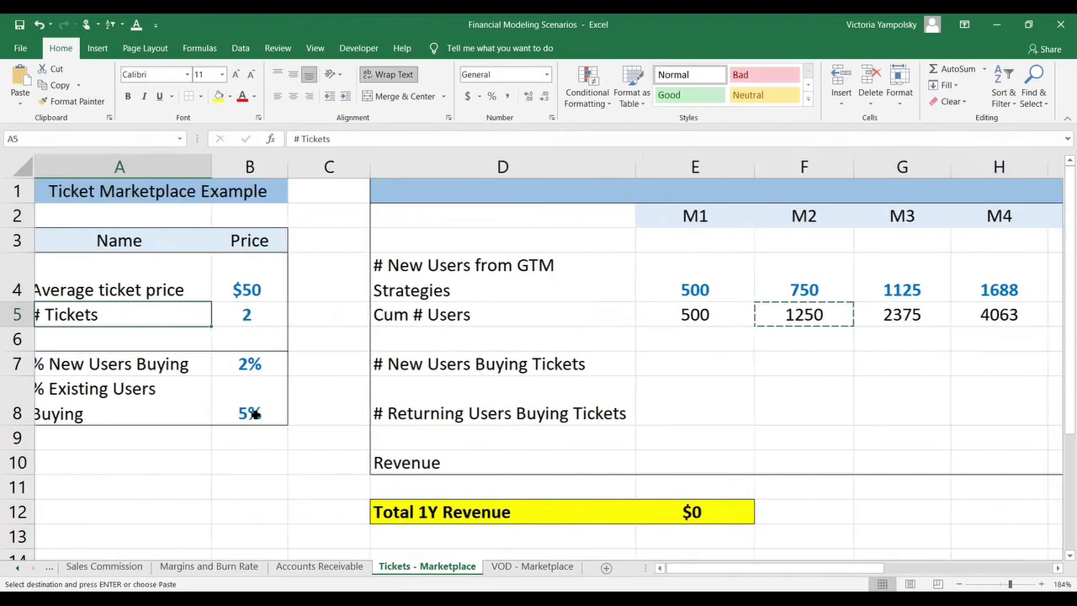
pyautogui.press('Down')
pyautogui.press('Right')
pyautogui.press('Right')
pyautogui.press('Right')
pyautogui.press('Right')
pyautogui.press('Right')
pyautogui.press('Down')
pyautogui.press('Left')
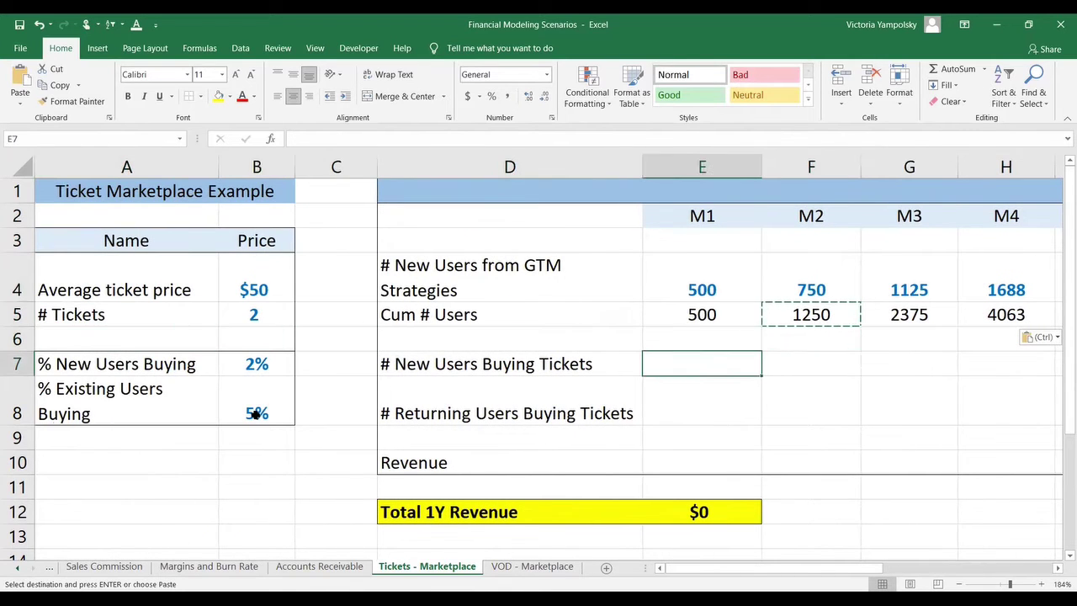
pyautogui.press('Escape')
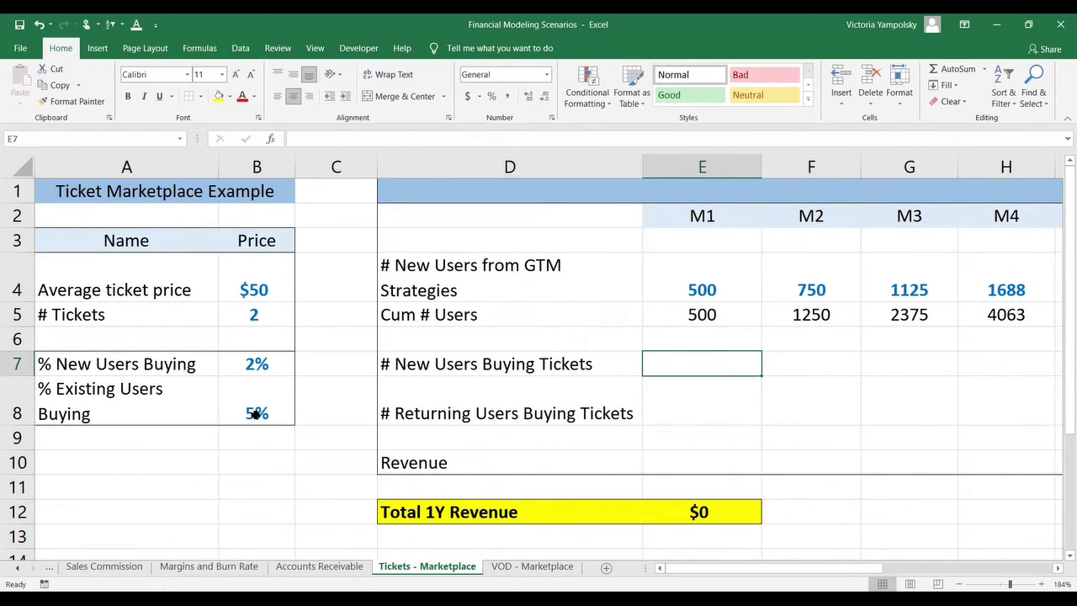
# - Enter =FLOOR(E4*$B$7,1) in E7 for M1 new users buying tickets
pyautogui.write('=fll')
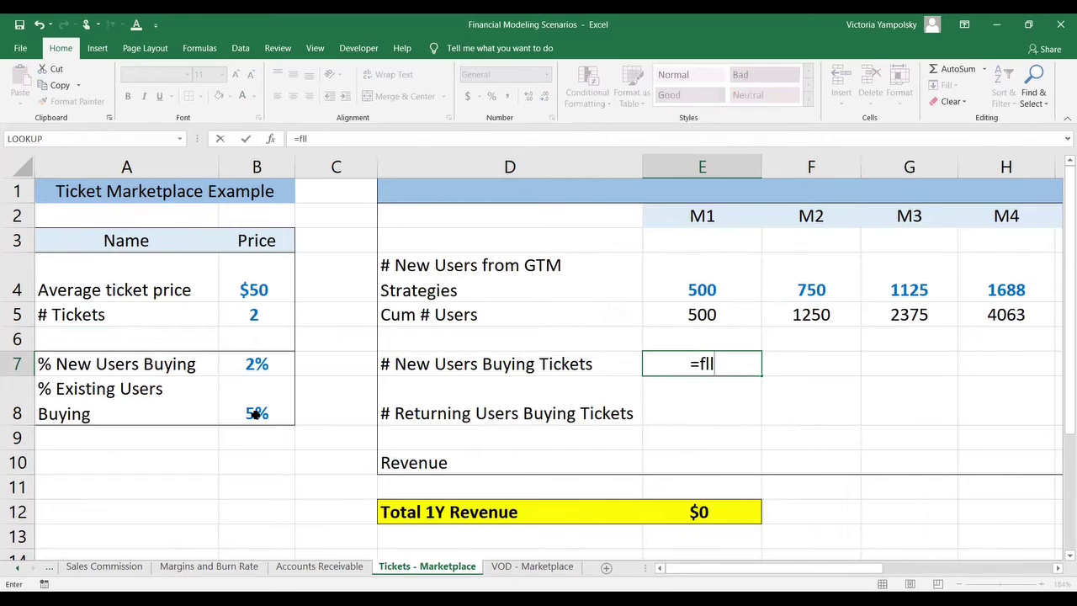
pyautogui.press('BackSpace')
pyautogui.write('oor(')
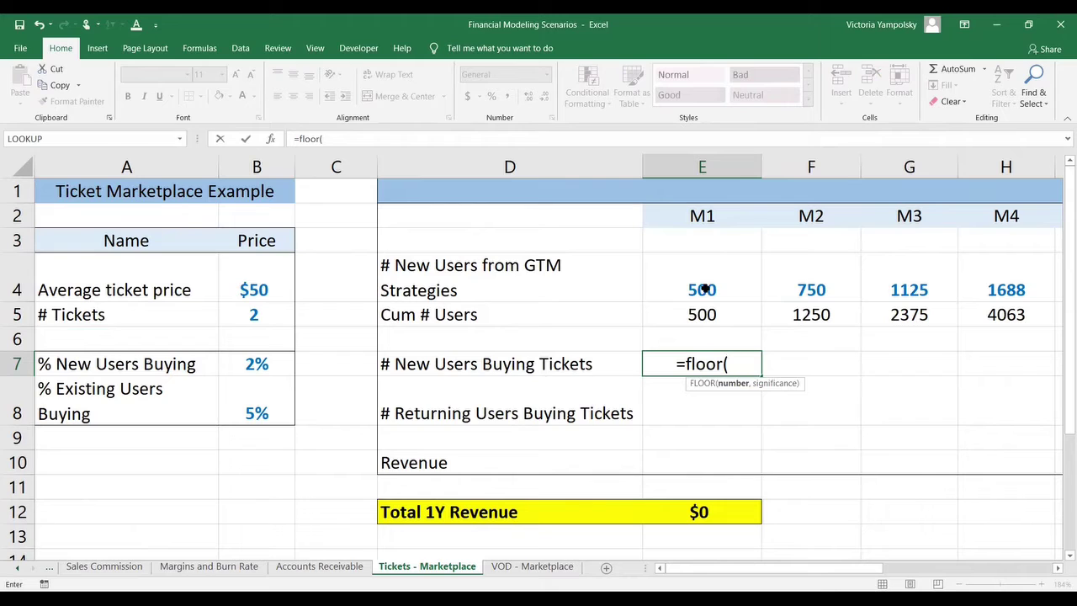
pyautogui.click(664, 287)
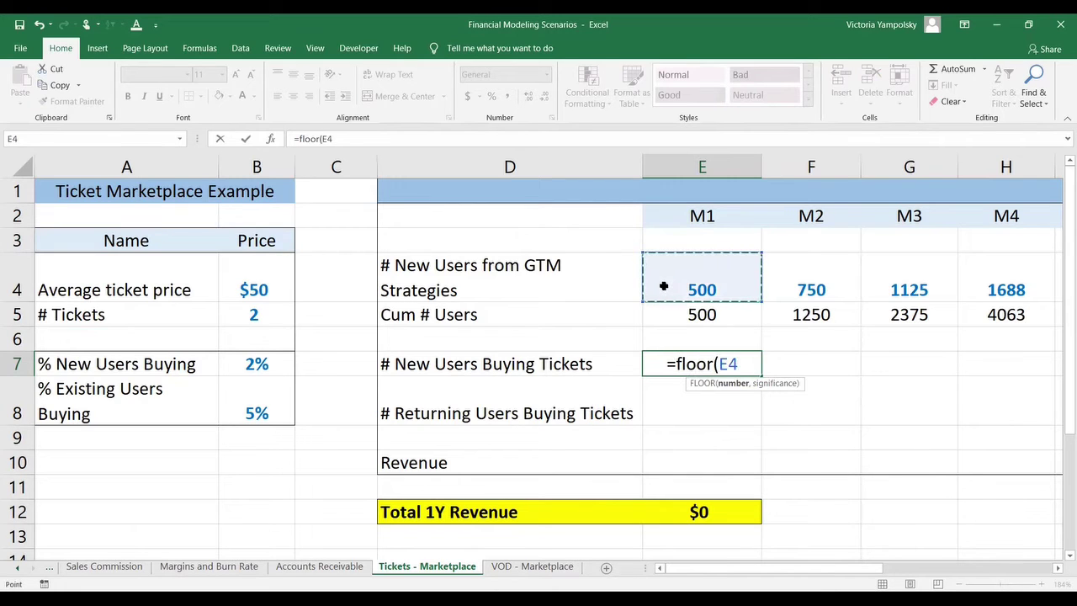
pyautogui.write('*')
pyautogui.click(249, 363)
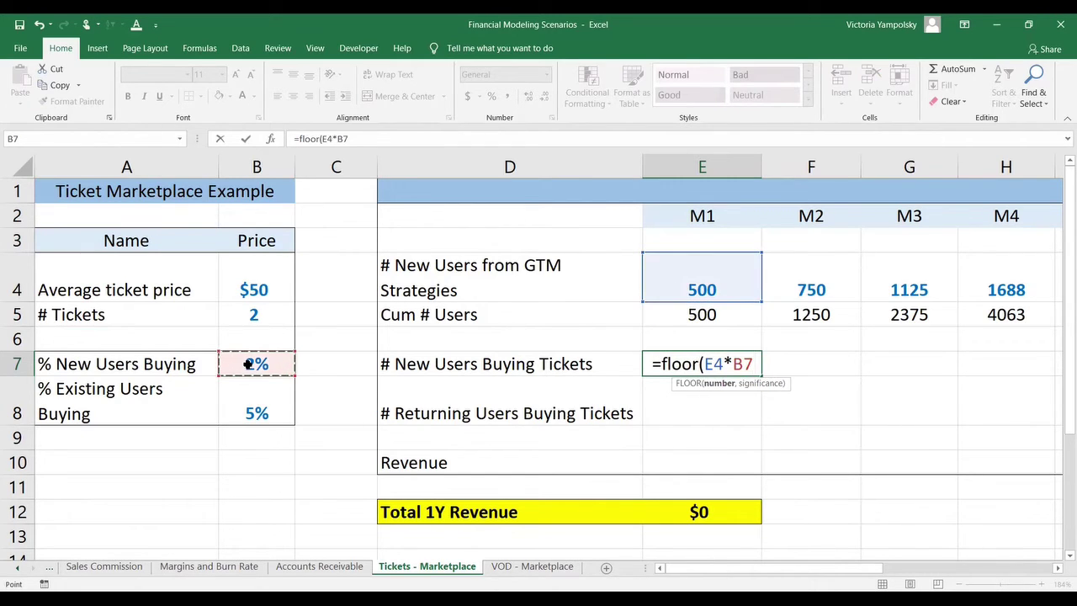
pyautogui.press('F4')
pyautogui.write(',1)')
pyautogui.press('Return')
# - Copy the new-buyers formula across F7:M7, giving 10, 15, 22, 33
pyautogui.press('Up')
pyautogui.hotkey('ctrl', 'c')
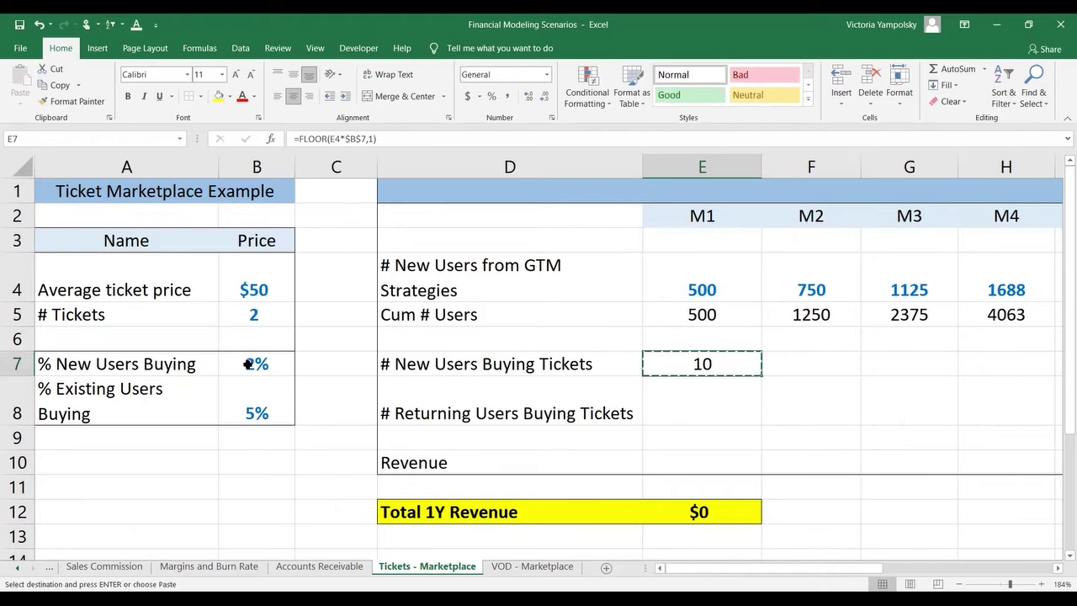
pyautogui.hotkey('shift', 'Right')
pyautogui.hotkey('shift', 'Right')
pyautogui.hotkey('shift', 'Right')
pyautogui.hotkey('shift', 'Right')
pyautogui.hotkey('shift', 'Right')
pyautogui.hotkey('shift', 'Right')
pyautogui.hotkey('shift', 'Right')
pyautogui.hotkey('shift', 'Right')
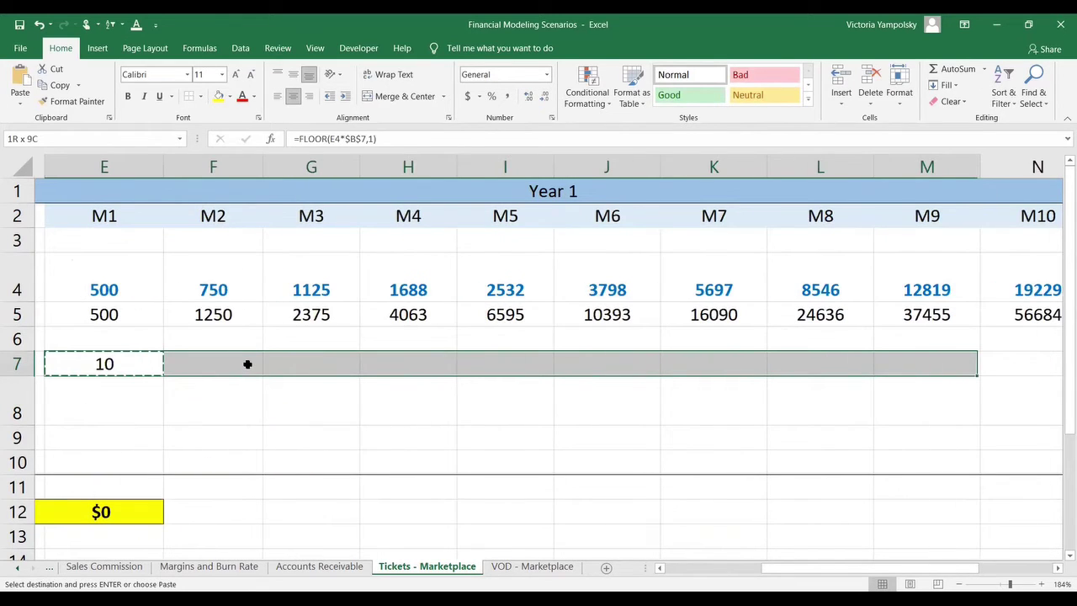
pyautogui.hotkey('ctrl', 'v')
pyautogui.press('Left')
pyautogui.press('Down')
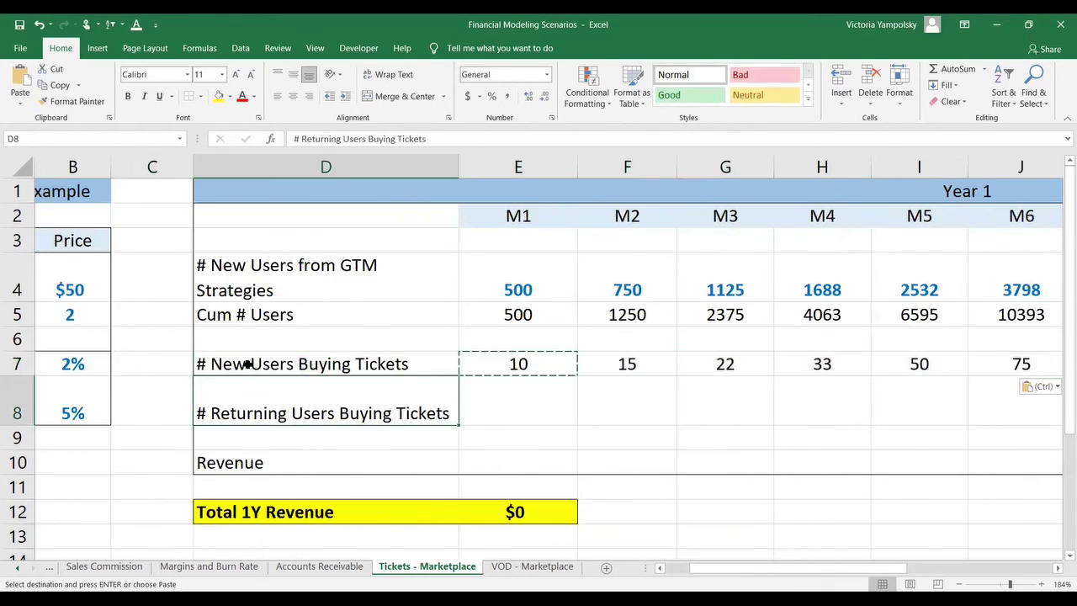
pyautogui.press('Right')
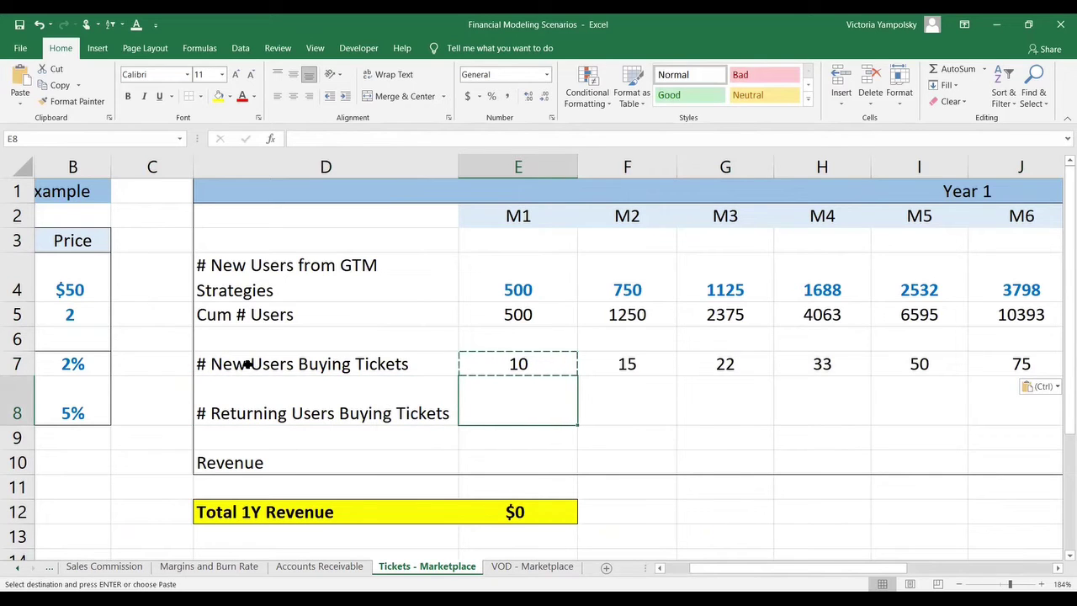
pyautogui.press('Escape')
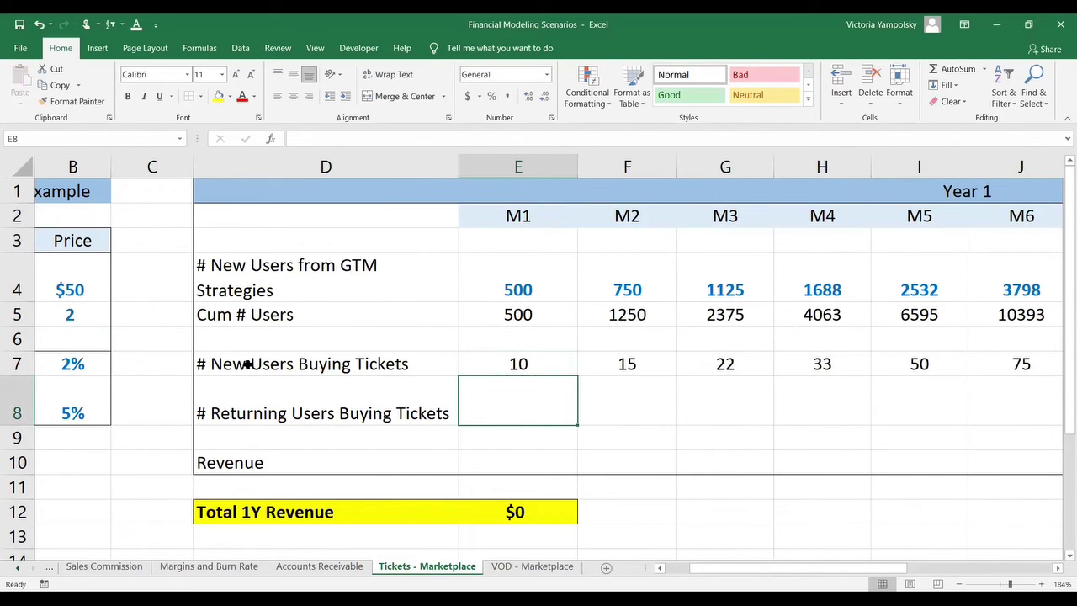
pyautogui.press('Right')
pyautogui.write('=')
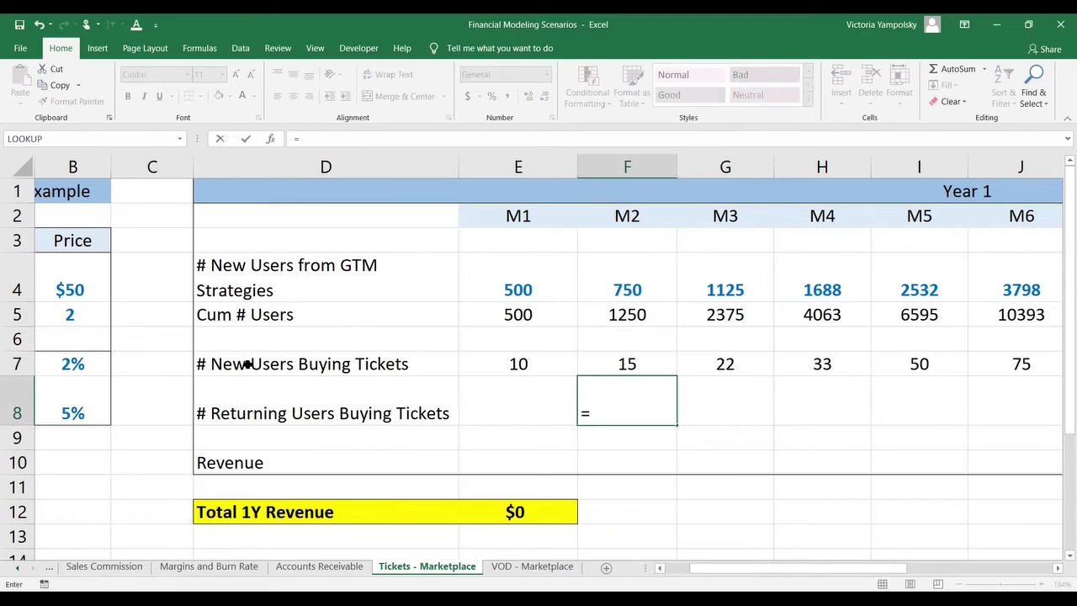
pyautogui.write('floor(')
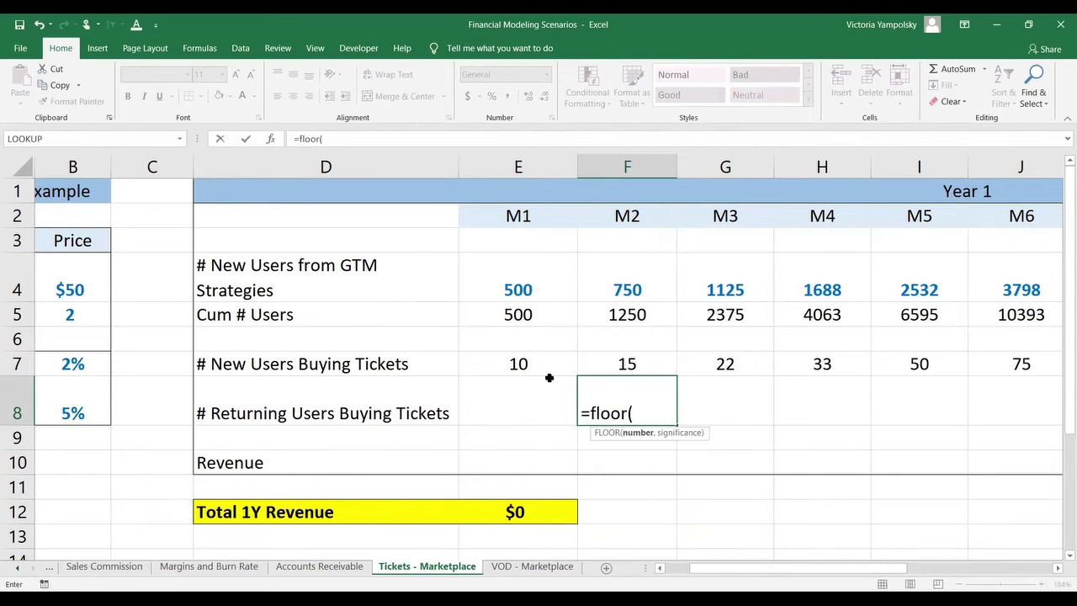
# - Enter =FLOOR(E5*$B$8,1) in F8 for M2 returning buyers, giving 25
pyautogui.click(483, 316)
pyautogui.write('*')
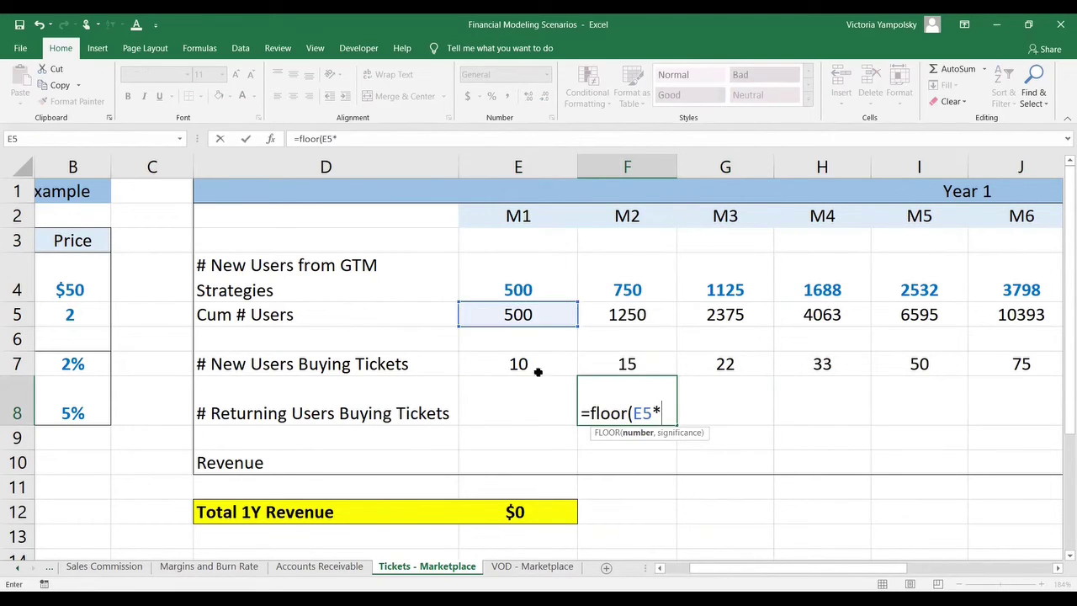
pyautogui.click(700, 569)
pyautogui.click(247, 423)
pyautogui.press('F4')
pyautogui.write(',1)')
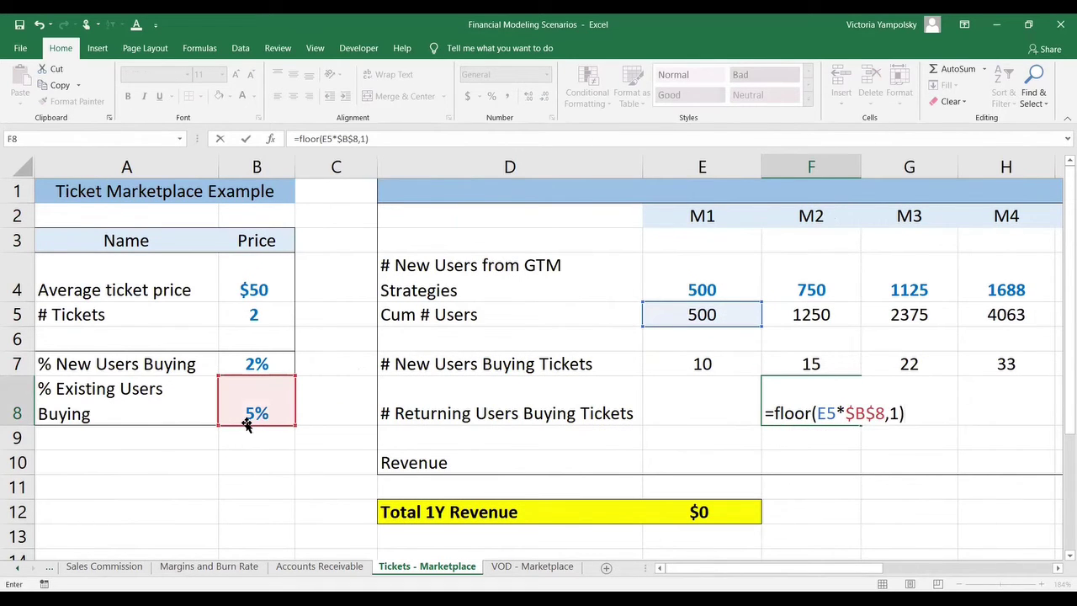
pyautogui.press('Return')
pyautogui.press('Up')
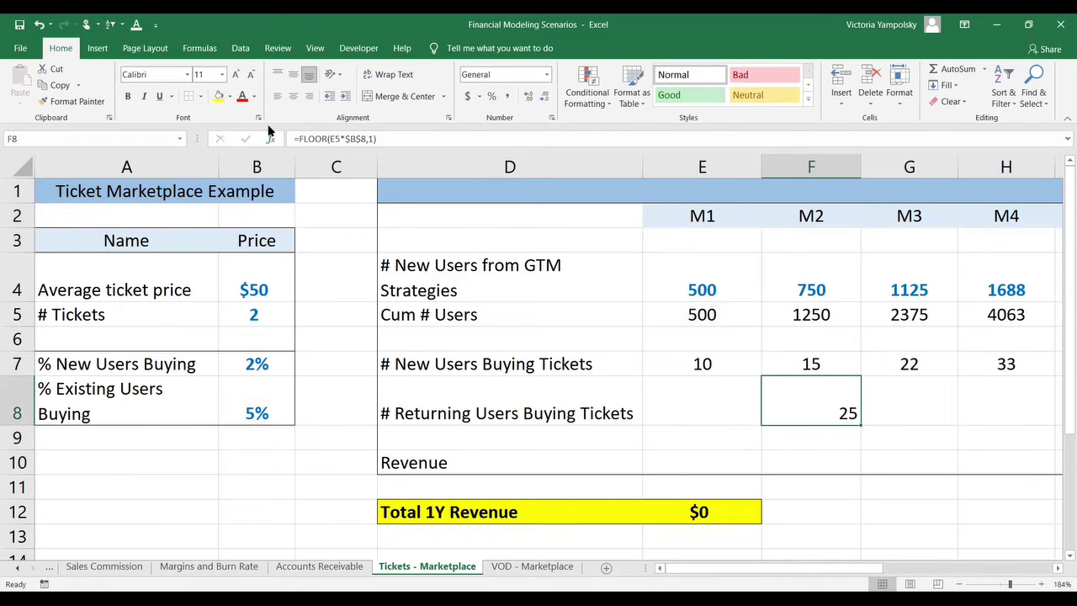
# - Center F8 and copy the returning-buyers formula across the later months
pyautogui.click(290, 99)
pyautogui.hotkey('ctrl', 'c')
pyautogui.hotkey('shift', 'Right')
pyautogui.hotkey('shift', 'Right')
pyautogui.hotkey('shift', 'Right')
pyautogui.hotkey('shift', 'Right')
pyautogui.hotkey('shift', 'Right')
pyautogui.hotkey('shift', 'Right')
pyautogui.hotkey('shift', 'Right')
pyautogui.hotkey('shift', 'Right')
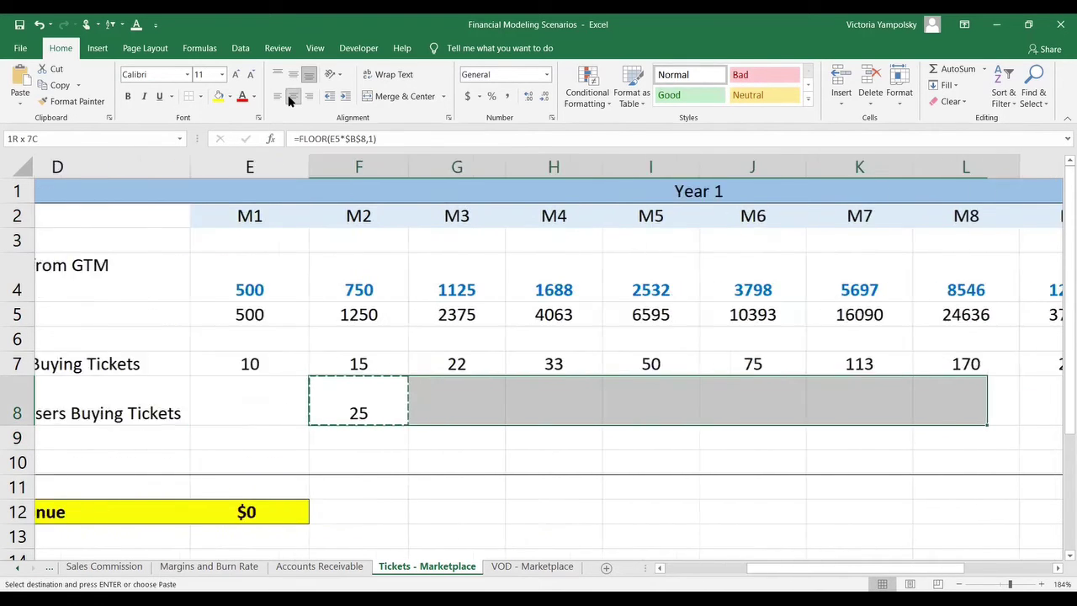
pyautogui.hotkey('ctrl', 'v')
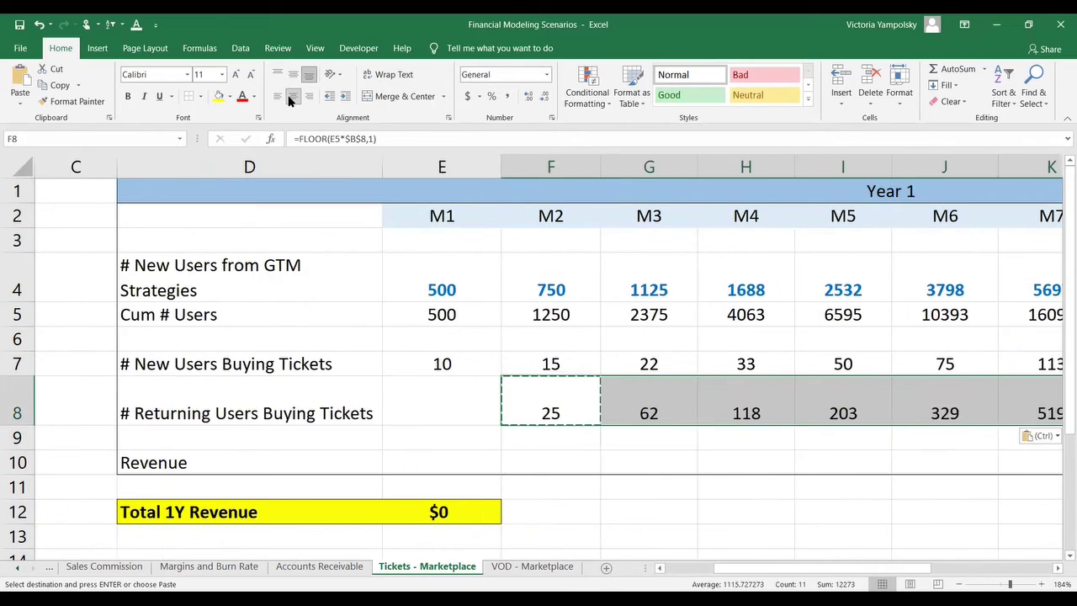
pyautogui.press('Left')
pyautogui.press('Left')
pyautogui.press('Left')
pyautogui.press('Right')
pyautogui.press('Right')
pyautogui.press('Escape')
pyautogui.press('Left')
pyautogui.press('Left')
pyautogui.press('Left')
pyautogui.press('Left')
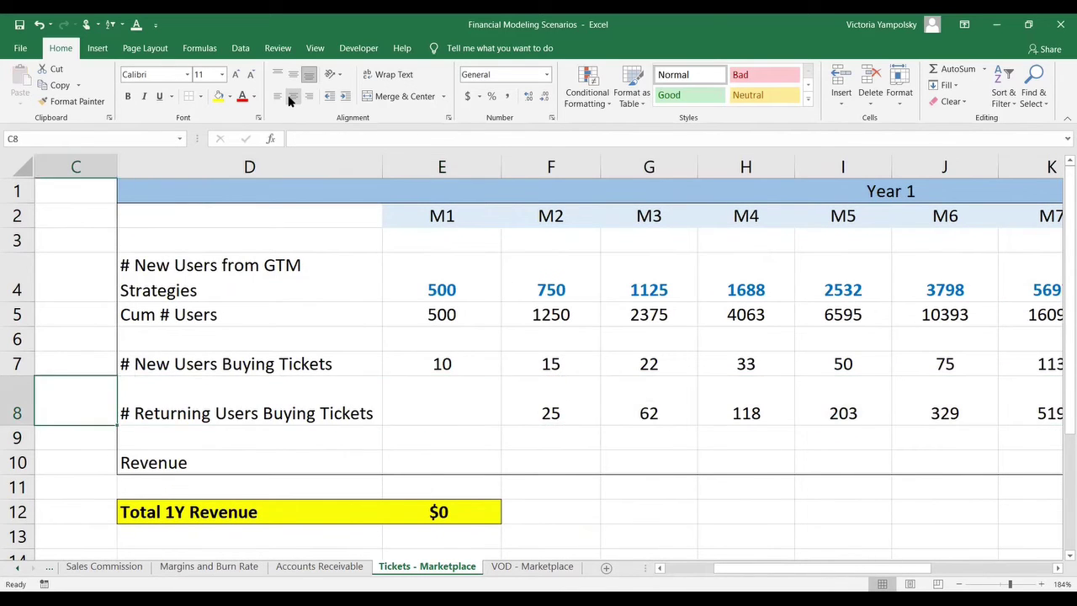
pyautogui.press('Down')
pyautogui.press('Right')
pyautogui.press('Right')
pyautogui.press('Right')
pyautogui.press('Right')
pyautogui.press('Down')
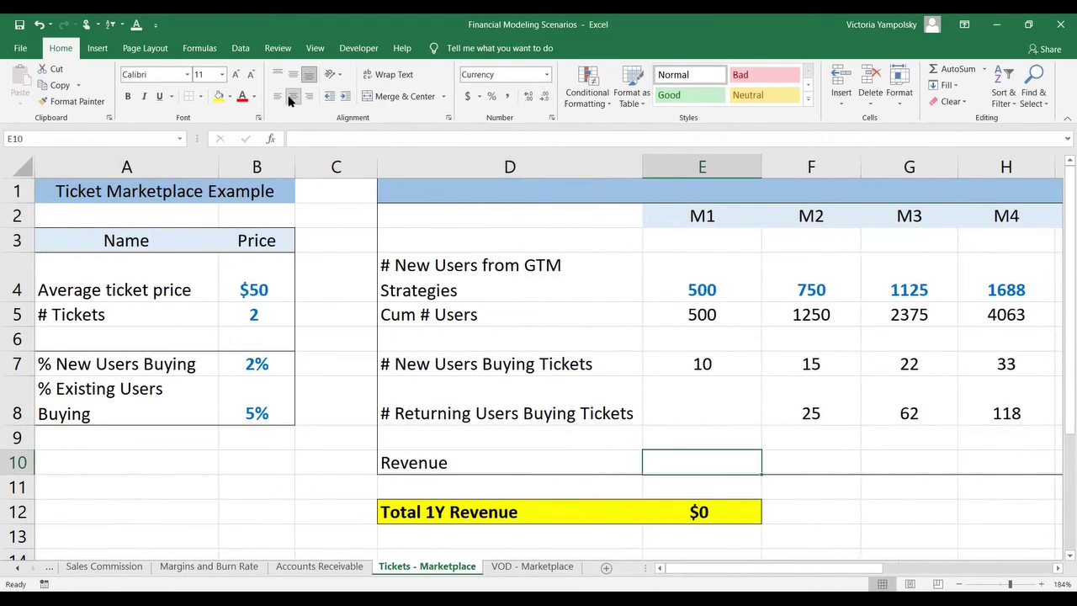
# - Enter =(E7+E8)*B5*B4 in E10 for M1 Revenue, giving $1,000
pyautogui.write('=(')
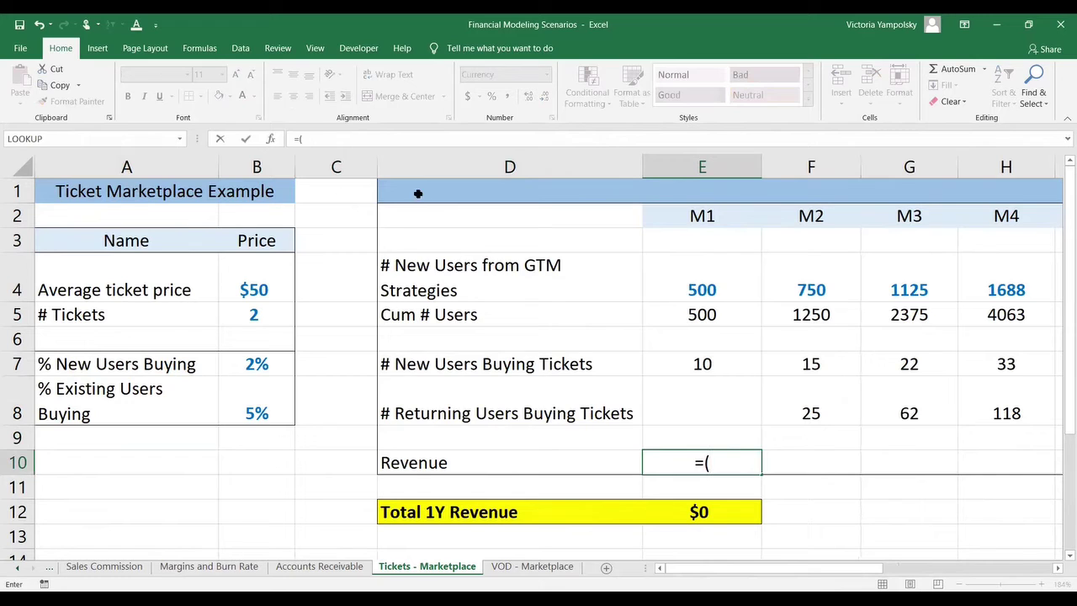
pyautogui.click(671, 368)
pyautogui.write('+')
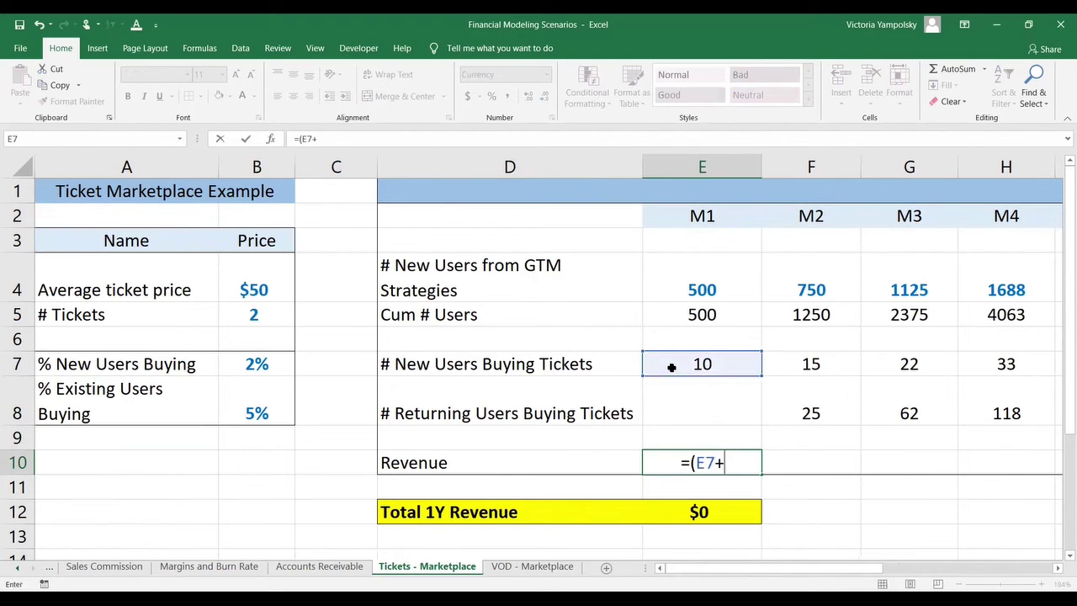
pyautogui.click(665, 410)
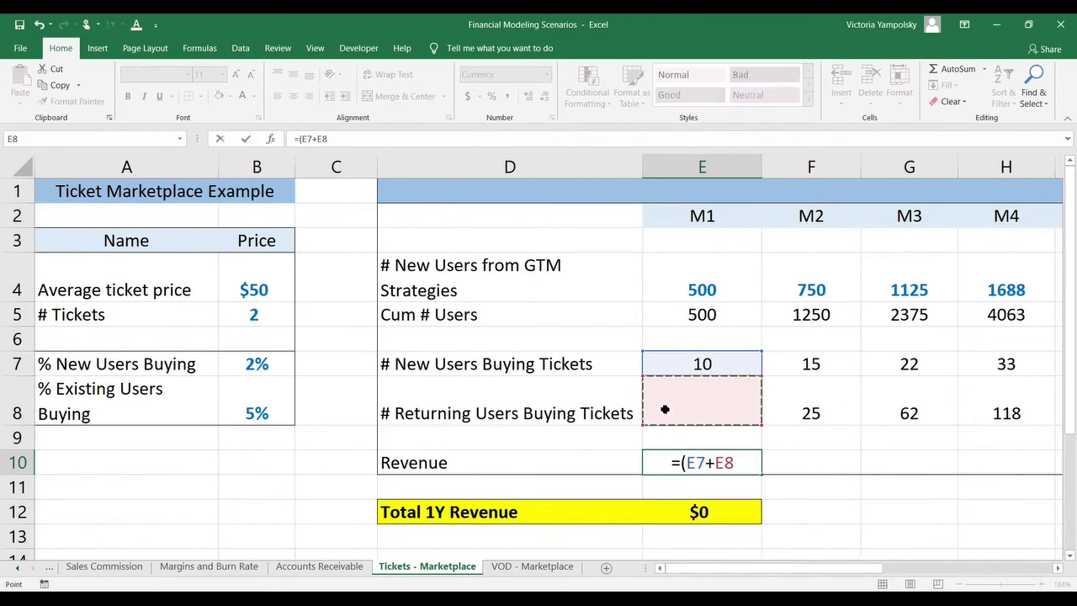
pyautogui.write(')')
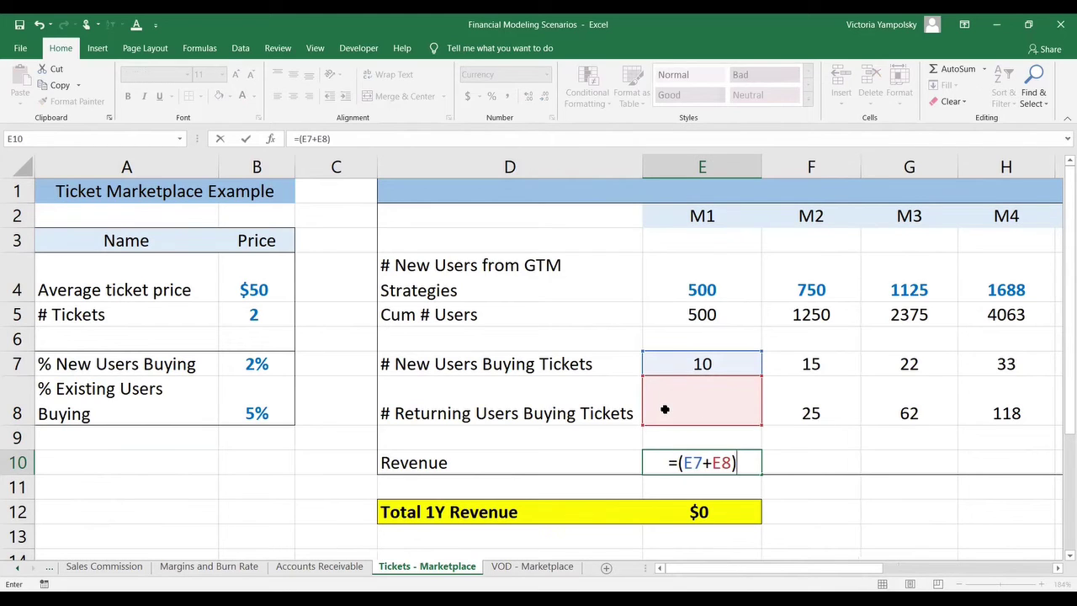
pyautogui.write('*')
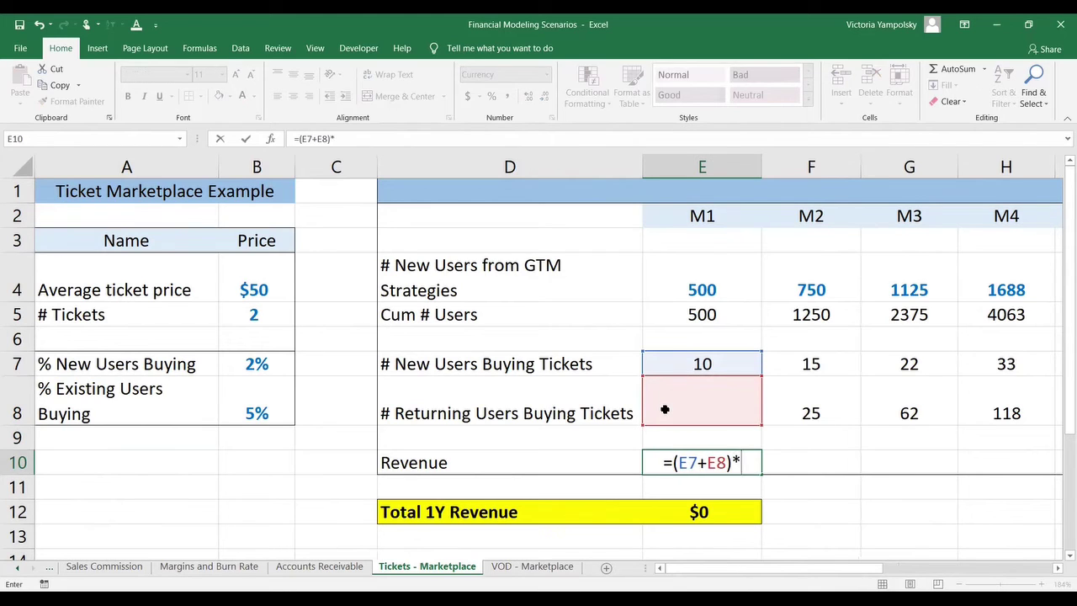
pyautogui.click(260, 314)
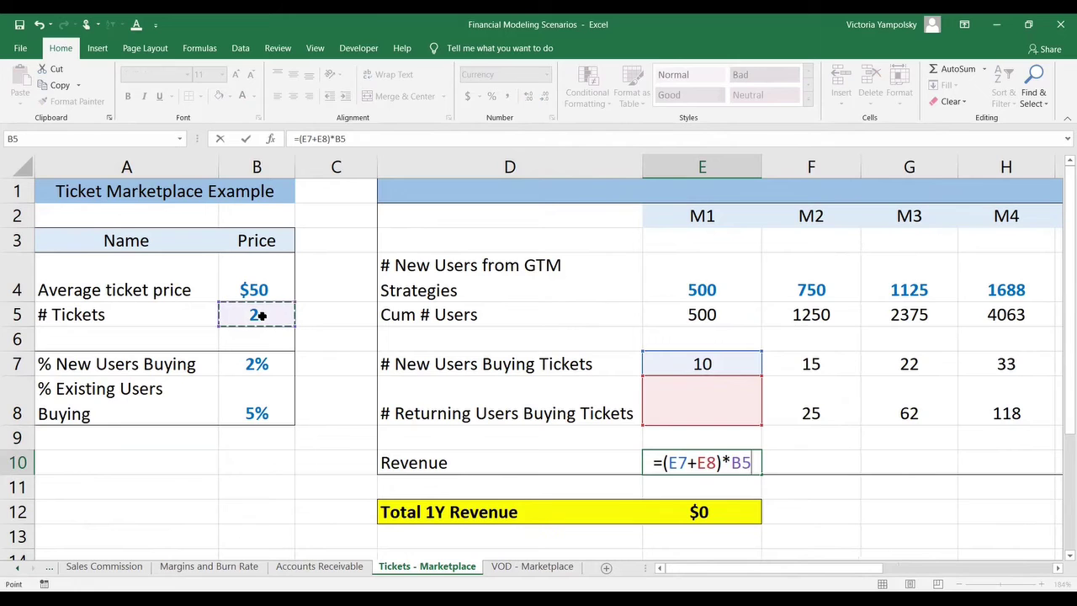
pyautogui.write('*')
pyautogui.click(243, 286)
pyautogui.press('Return')
pyautogui.press('Up')
pyautogui.hotkey('ctrl', 'c')
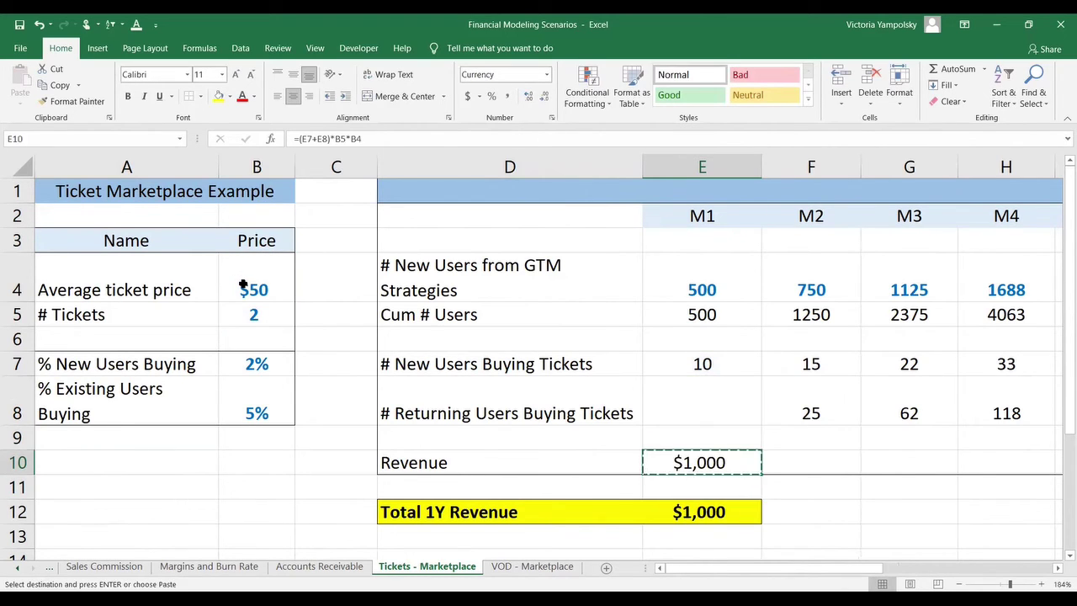
# - Paste the M1 revenue formula across the Revenue row, producing #VALUE! errors
pyautogui.hotkey('shift', 'Right')
pyautogui.hotkey('shift', 'Right')
pyautogui.hotkey('shift', 'Right')
pyautogui.hotkey('shift', 'Right')
pyautogui.hotkey('shift', 'Right')
pyautogui.hotkey('shift', 'Right')
pyautogui.hotkey('shift', 'Right')
pyautogui.hotkey('shift', 'Right')
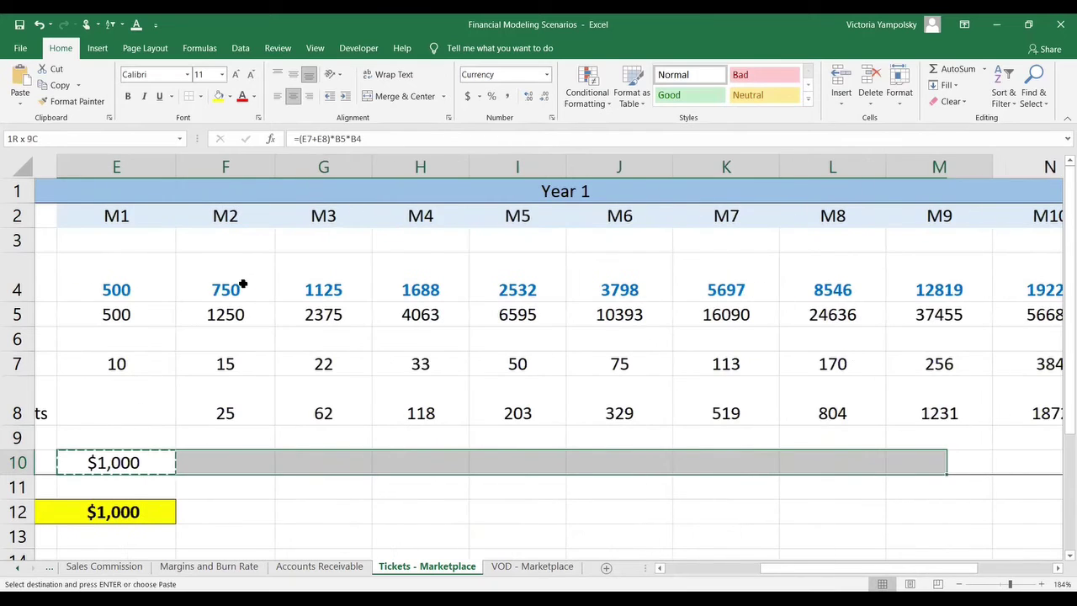
pyautogui.hotkey('ctrl', 'v')
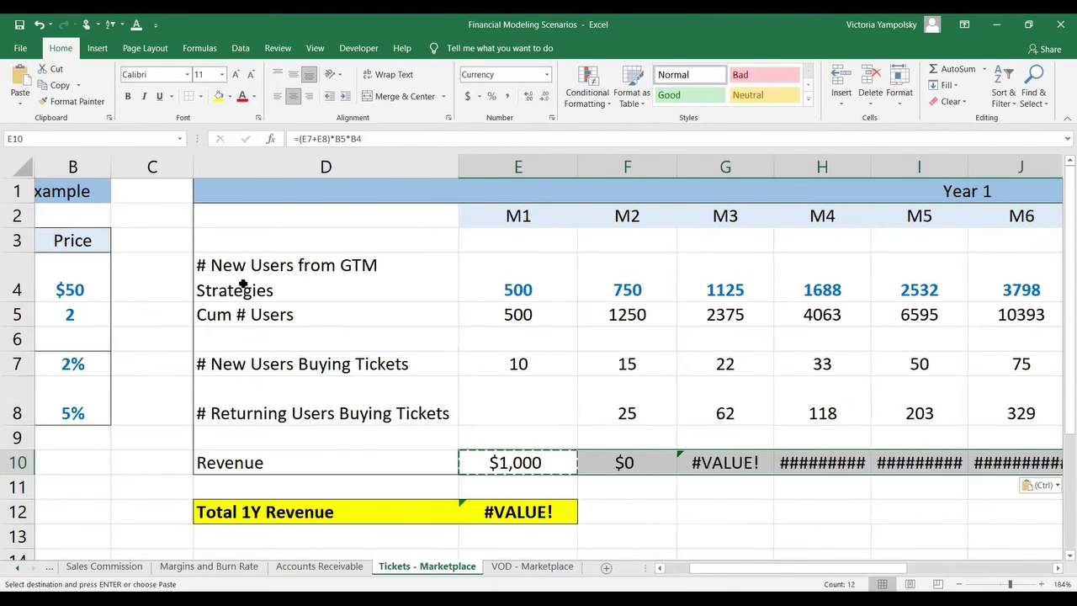
pyautogui.press('Left')
pyautogui.press('Right')
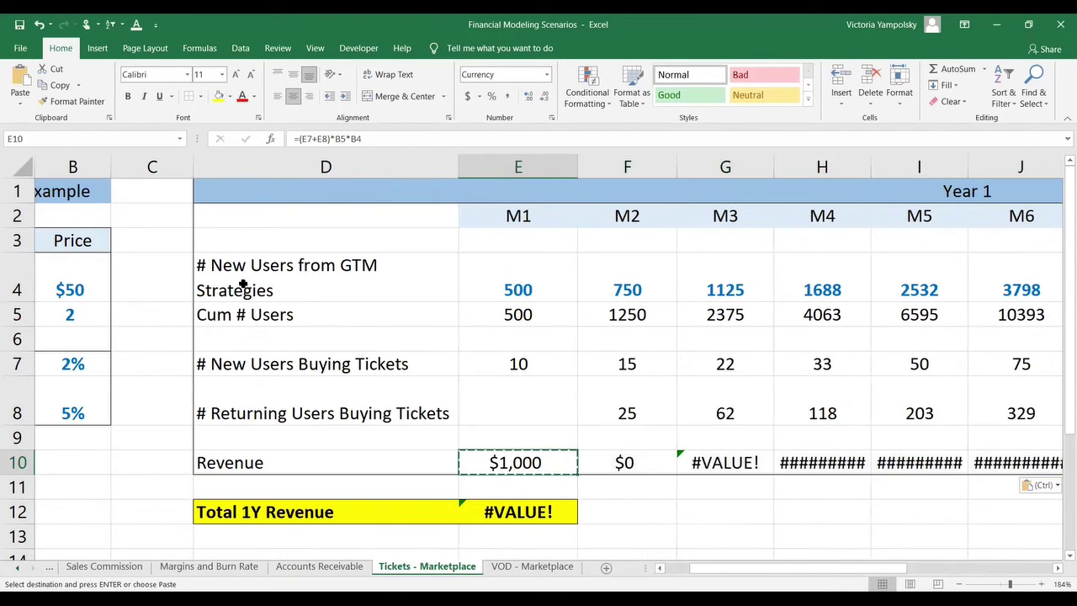
# - Change E10 to =(E7+E8)*$B$5*$B$4 and refill the row, totalling $1,484,200
pyautogui.click(341, 140)
pyautogui.press('F4')
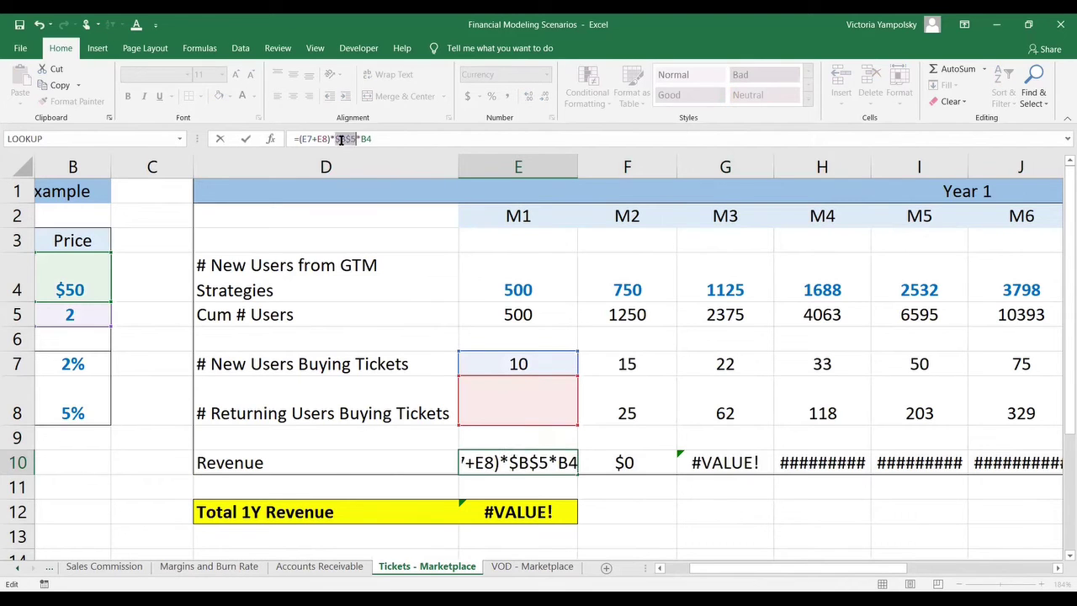
pyautogui.click(368, 138)
pyautogui.press('F4')
pyautogui.press('Return')
pyautogui.press('Up')
pyautogui.hotkey('ctrl', 'c')
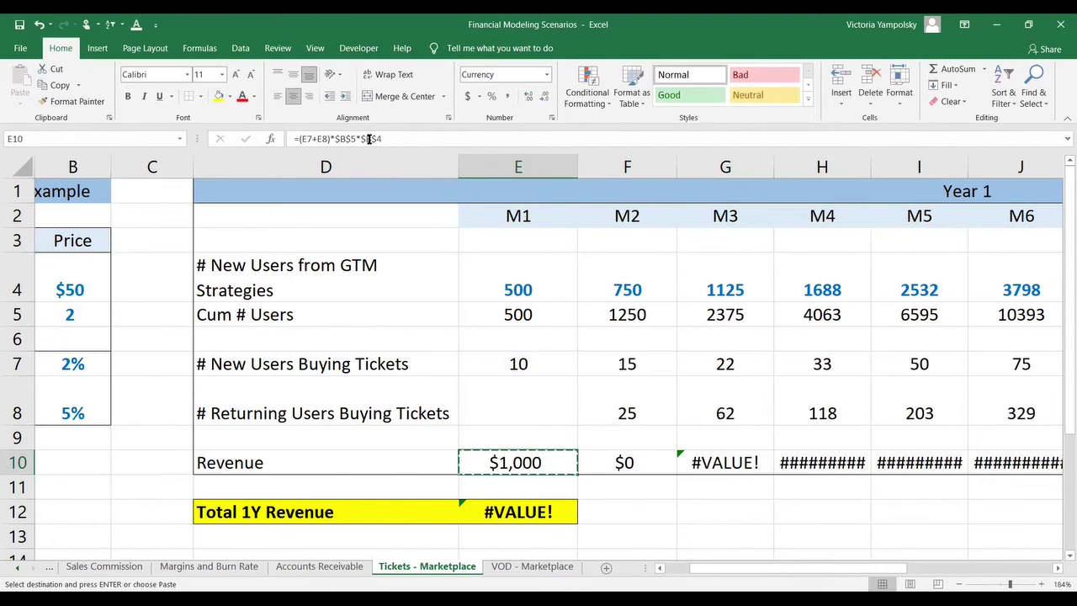
pyautogui.hotkey('ctrl', 'shift', 'Right')
pyautogui.hotkey('ctrl', 'v')
pyautogui.press('Escape')
pyautogui.press('Right')
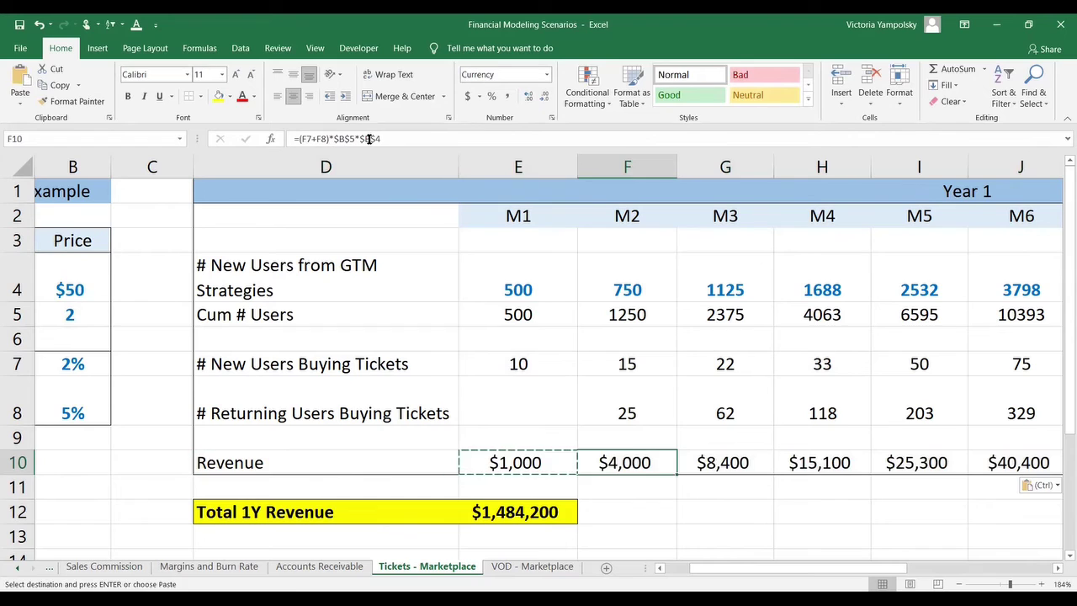
pyautogui.press('Left')
pyautogui.press('Down')
pyautogui.press('Down')
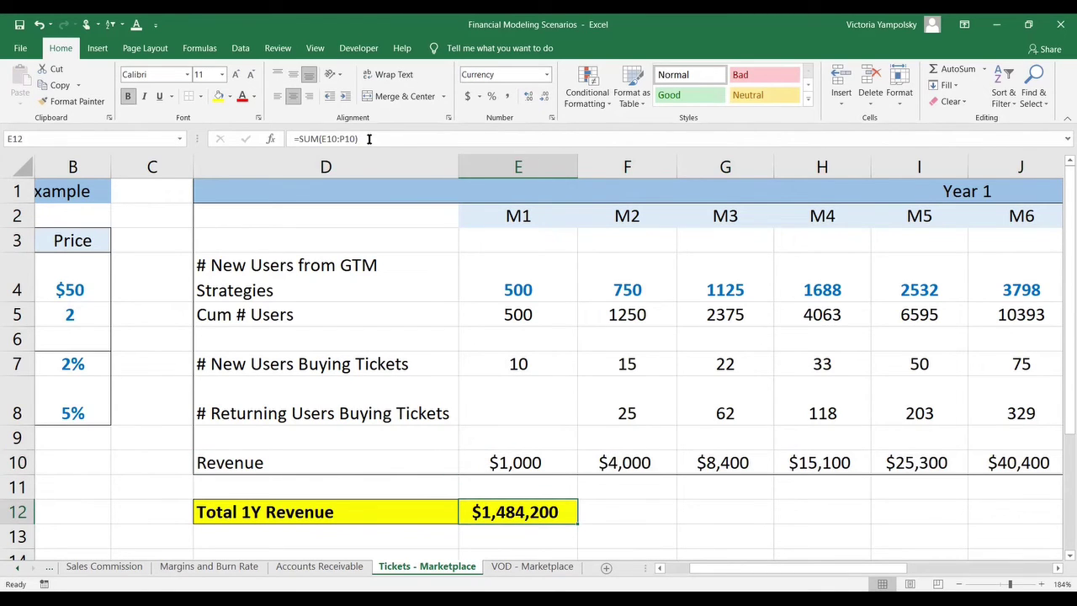
pyautogui.press('Left')
pyautogui.press('Left')
pyautogui.press('Left')
pyautogui.press('Left')
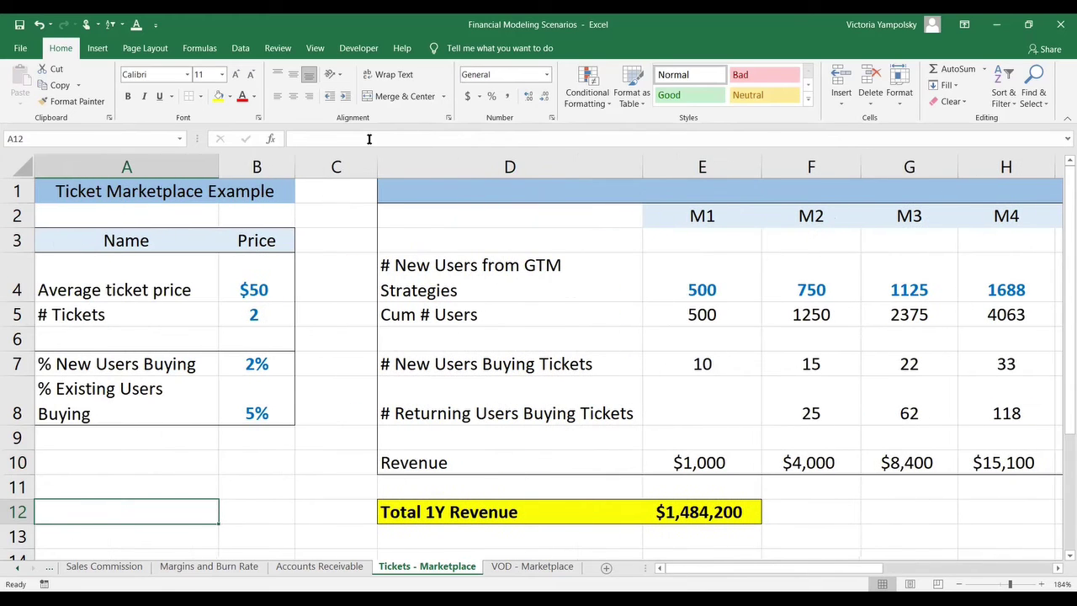
pyautogui.press('Right')
pyautogui.press('Right')
pyautogui.press('Right')
pyautogui.press('Right')
pyautogui.press('Right')
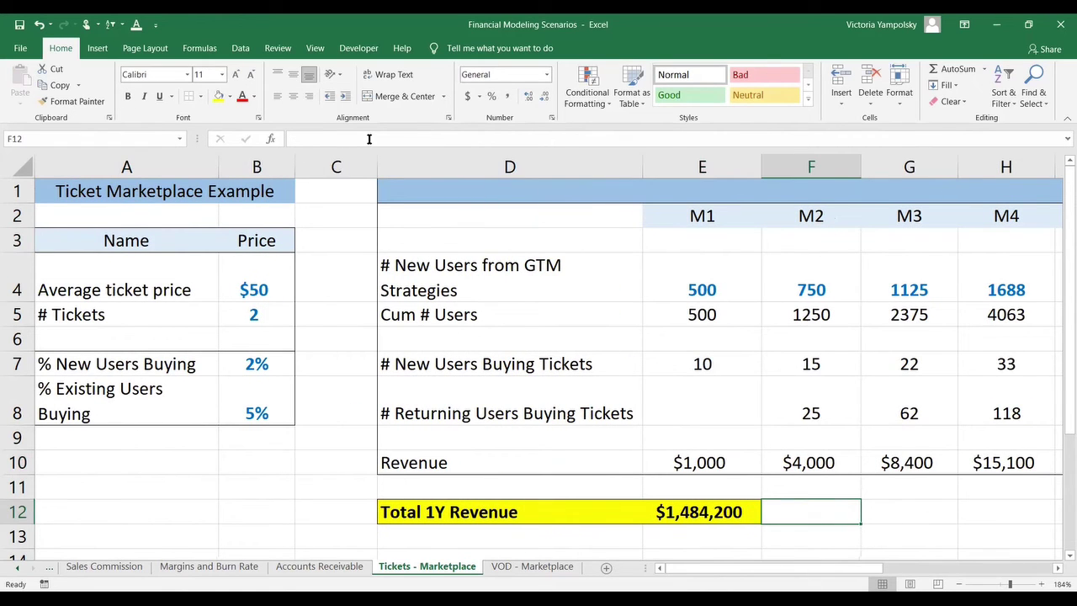
pyautogui.press('Right')
pyautogui.press('Up')
pyautogui.press('Up')
pyautogui.press('Up')
pyautogui.press('Up')
pyautogui.press('Up')
pyautogui.press('Up')
pyautogui.press('Up')
pyautogui.press('Up')
pyautogui.press('Up')
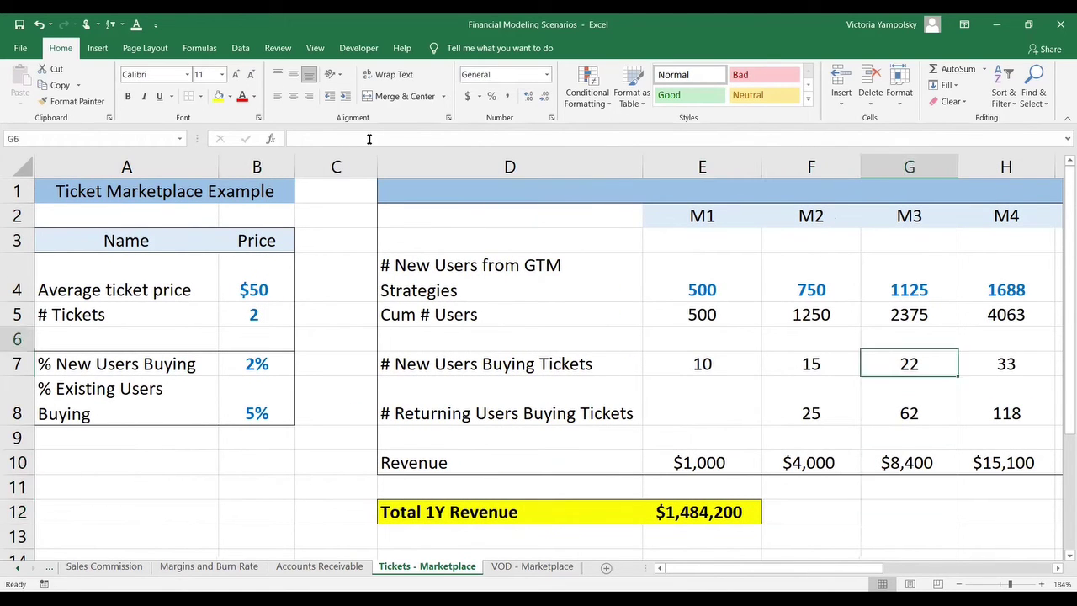
pyautogui.press('Down')
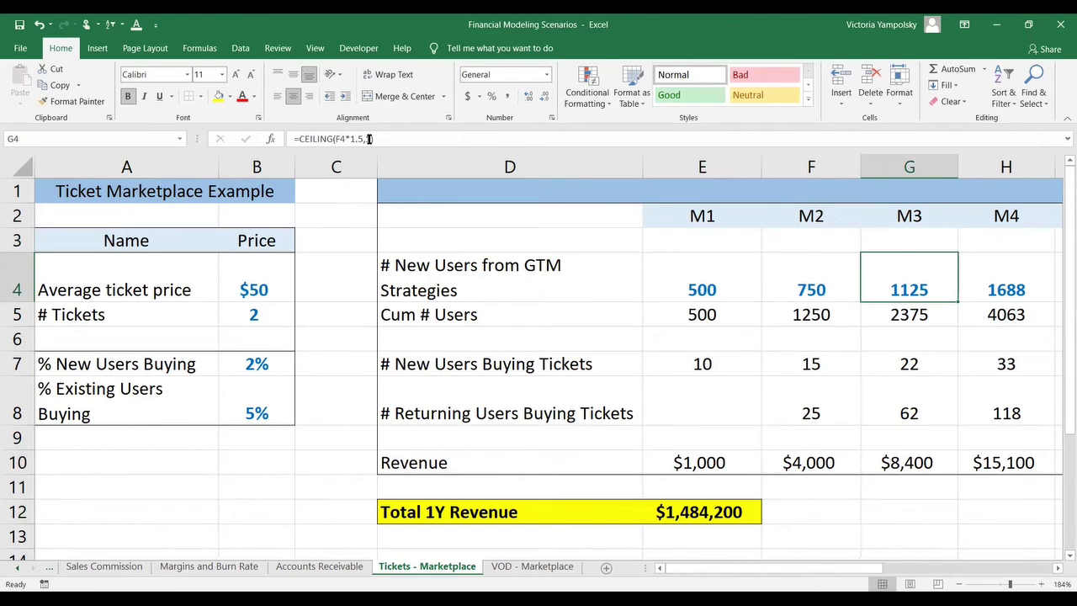
pyautogui.click(26, 280)
pyautogui.press('Right')
pyautogui.press('Right')
pyautogui.press('Right')
pyautogui.press('Right')
pyautogui.press('Right')
pyautogui.press('Right')
pyautogui.press('Right')
pyautogui.press('Right')
pyautogui.press('Right')
pyautogui.press('Right')
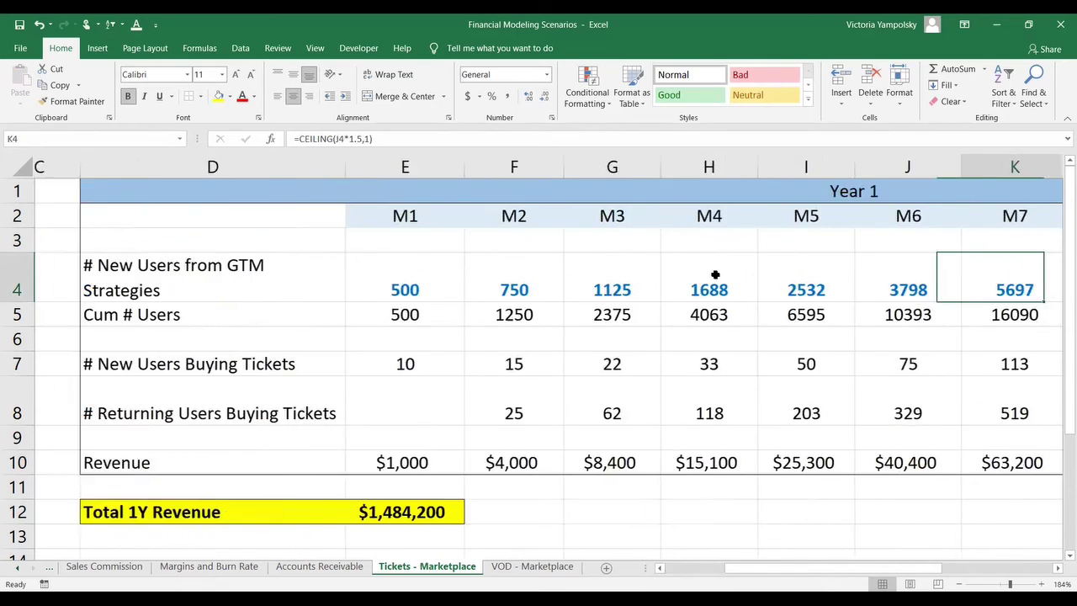
pyautogui.press('Right')
pyautogui.press('Right')
pyautogui.press('Right')
pyautogui.press('Right')
pyautogui.press('Right')
pyautogui.press('Right')
pyautogui.press('Left')
pyautogui.press('Left')
pyautogui.press('Left')
pyautogui.press('Left')
pyautogui.press('Left')
pyautogui.press('Left')
pyautogui.press('Left')
pyautogui.press('Left')
pyautogui.press('Left')
pyautogui.press('Left')
pyautogui.press('Left')
pyautogui.press('Left')
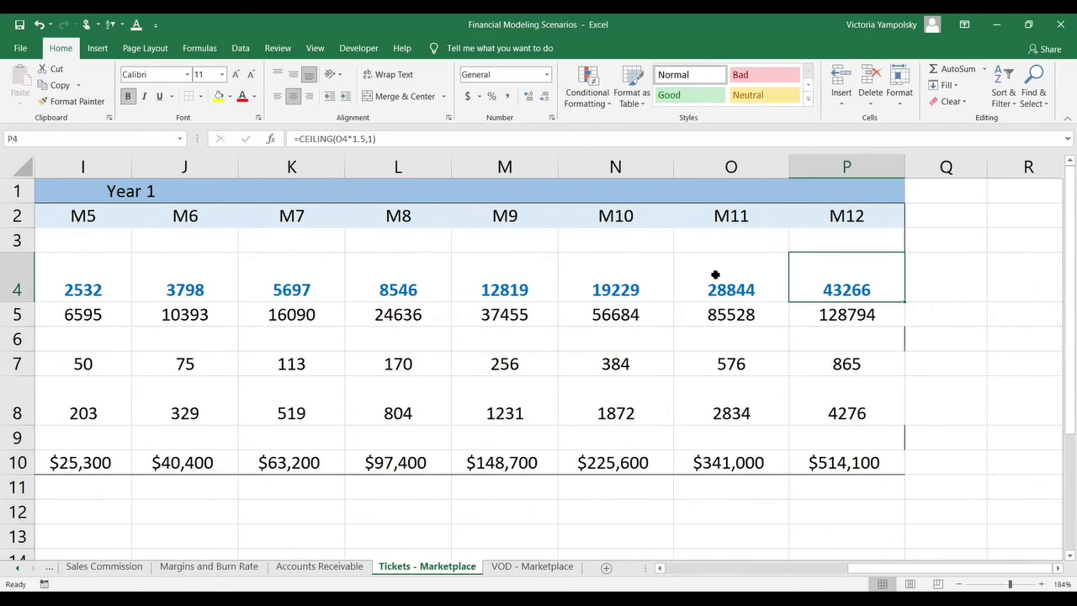
pyautogui.press('Right')
pyautogui.press('Right')
pyautogui.press('Right')
pyautogui.press('Left')
pyautogui.press('Left')
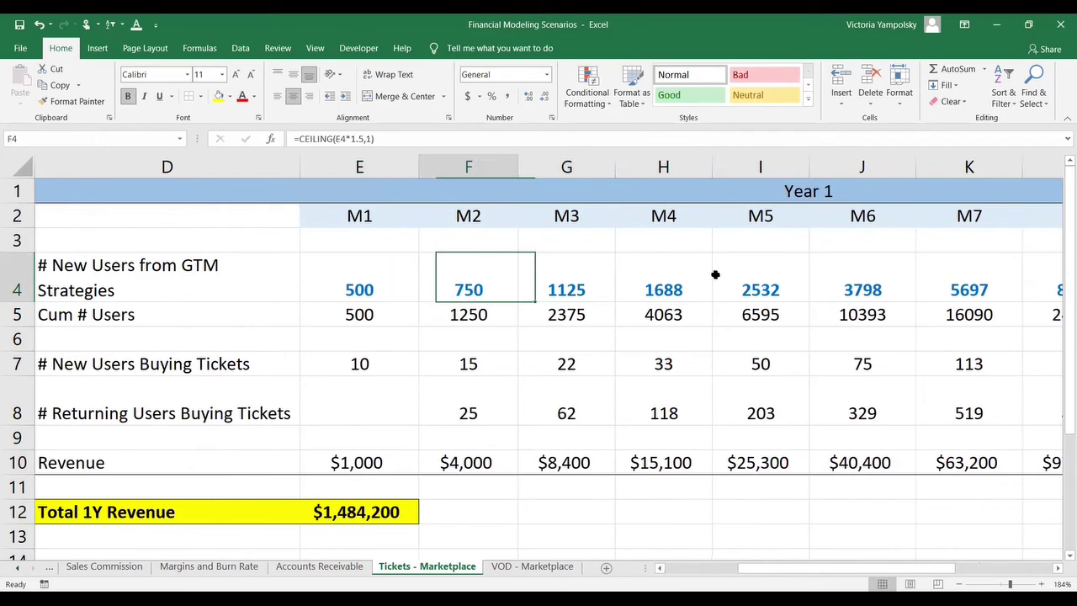
pyautogui.press('Left')
pyautogui.press('Left')
pyautogui.press('Left')
pyautogui.press('Left')
pyautogui.press('Left')
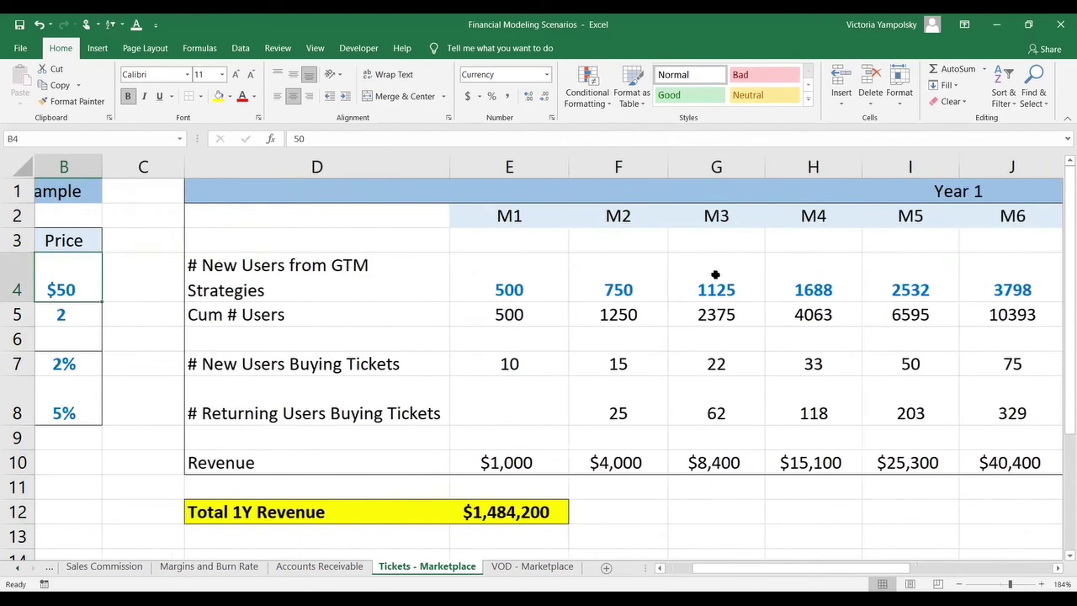